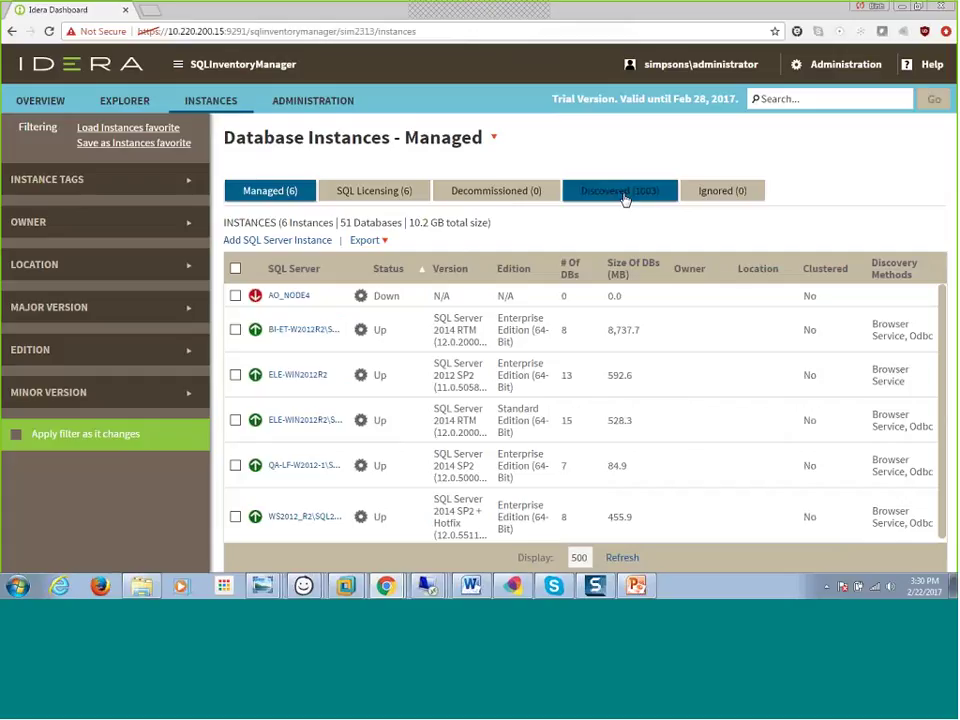
# View the discovered and managed database instance lists and the SQL licensing information
pyautogui.click(620, 192)
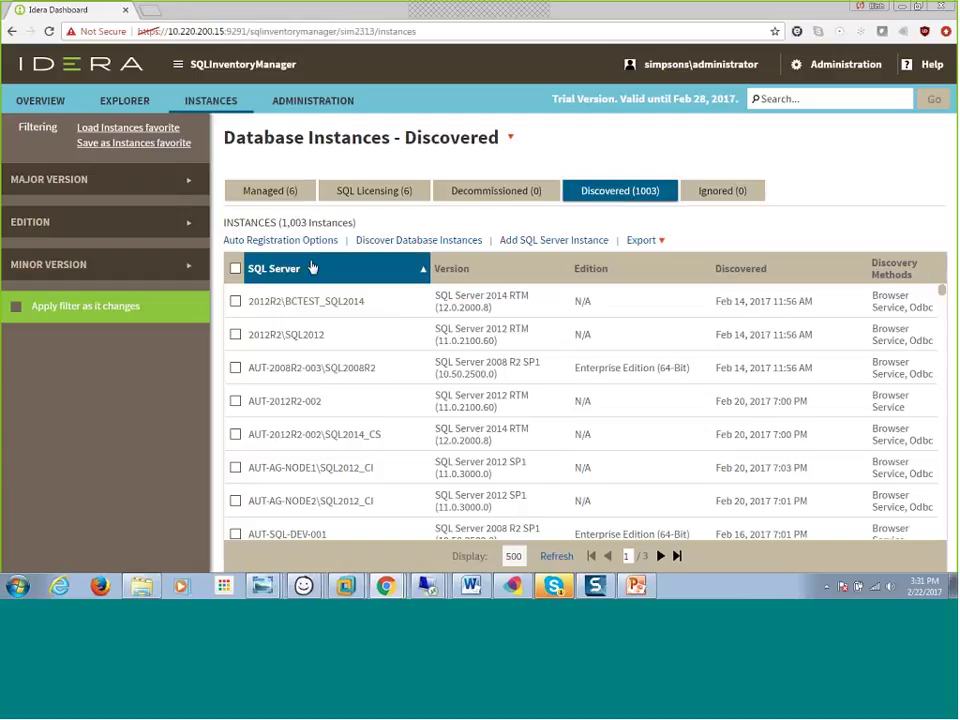
pyautogui.click(292, 191)
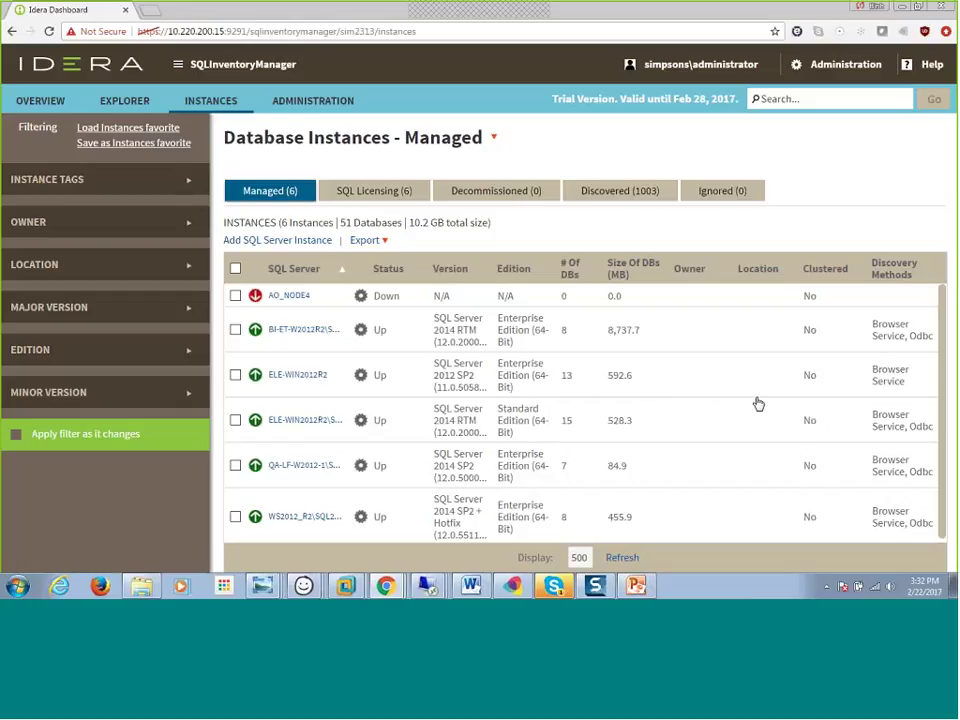
pyautogui.click(388, 196)
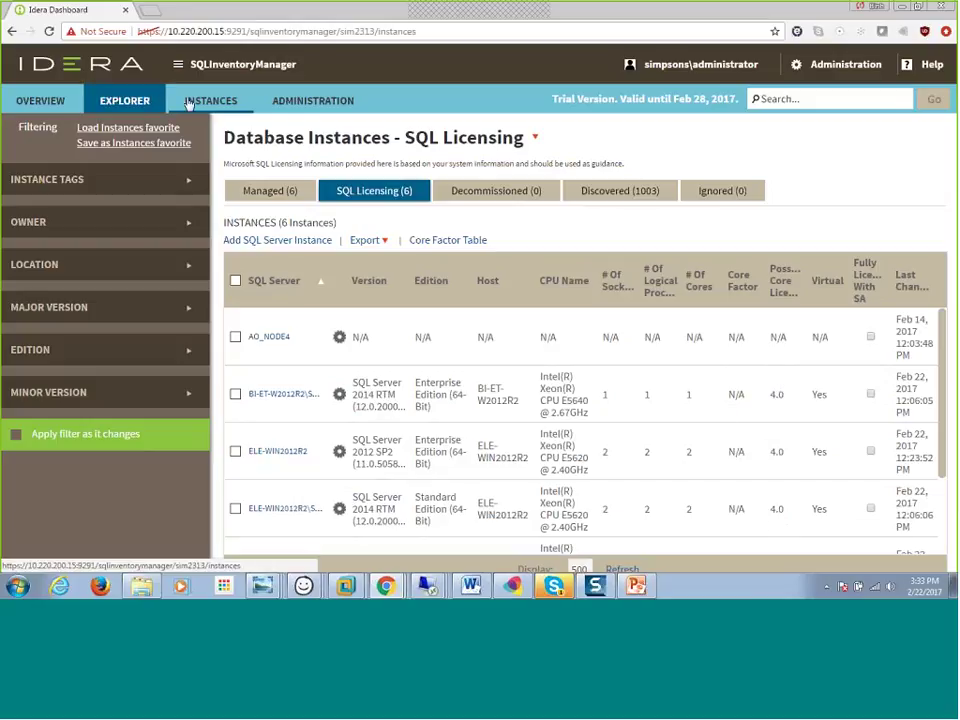
# On the overview, show the details of the databases lacking a current backup and review the top databases and instances list
pyautogui.click(48, 103)
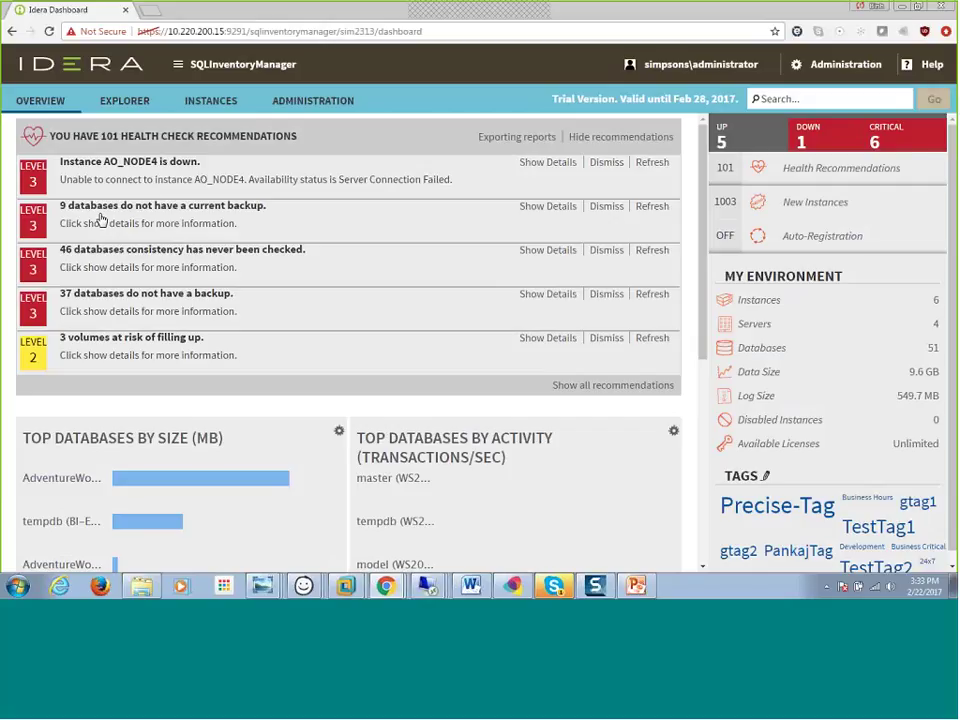
pyautogui.click(549, 207)
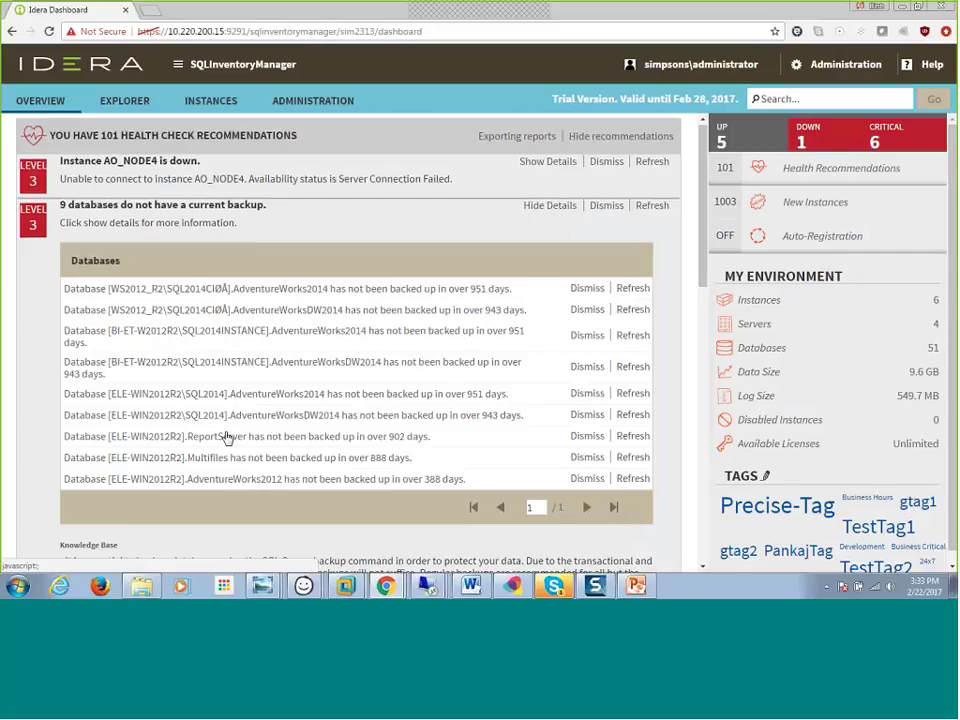
pyautogui.scroll(-4, 228, 437)
pyautogui.scroll(-4, 228, 437)
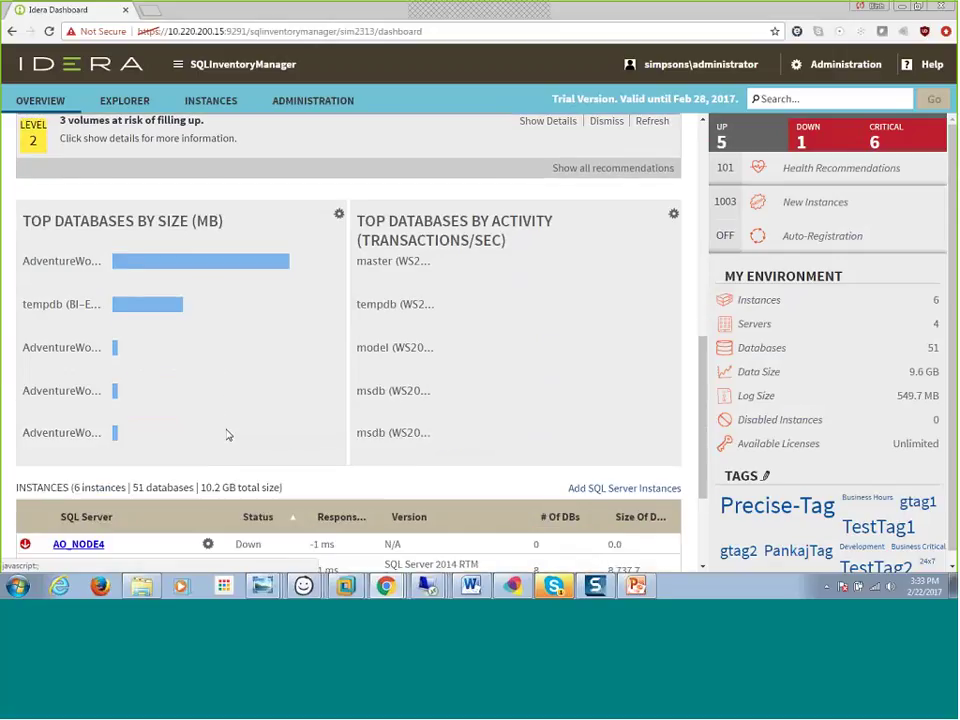
pyautogui.scroll(1, 227, 435)
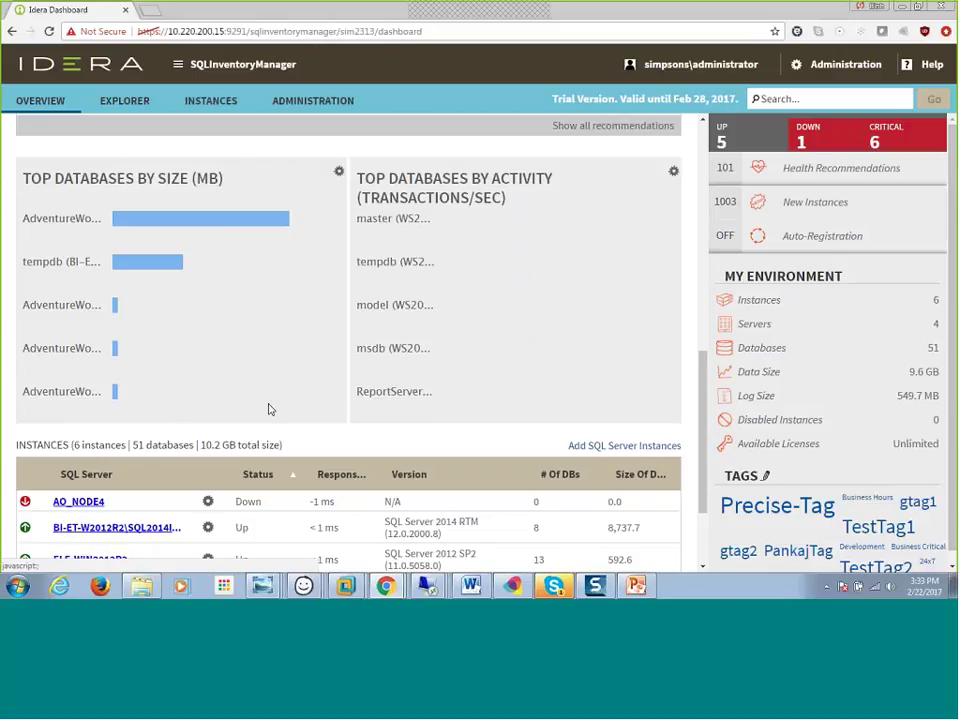
pyautogui.scroll(-1, 388, 537)
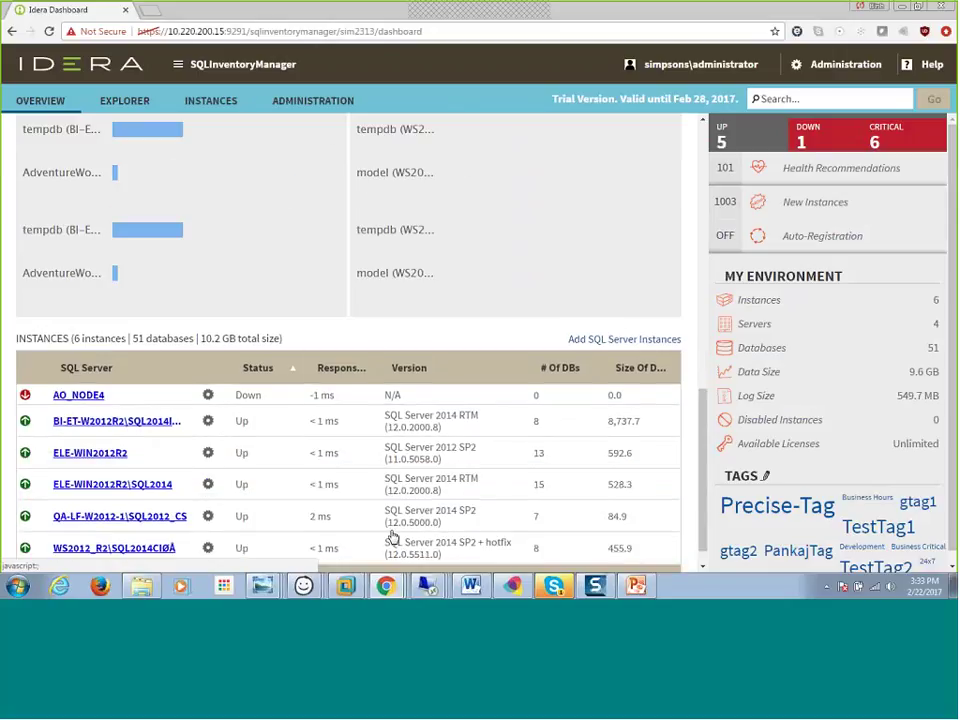
# Open the details of the BI-ET-W2012R2\SQL2014INSTANCE instance and review its health check recommendations and applications
pyautogui.click(127, 395)
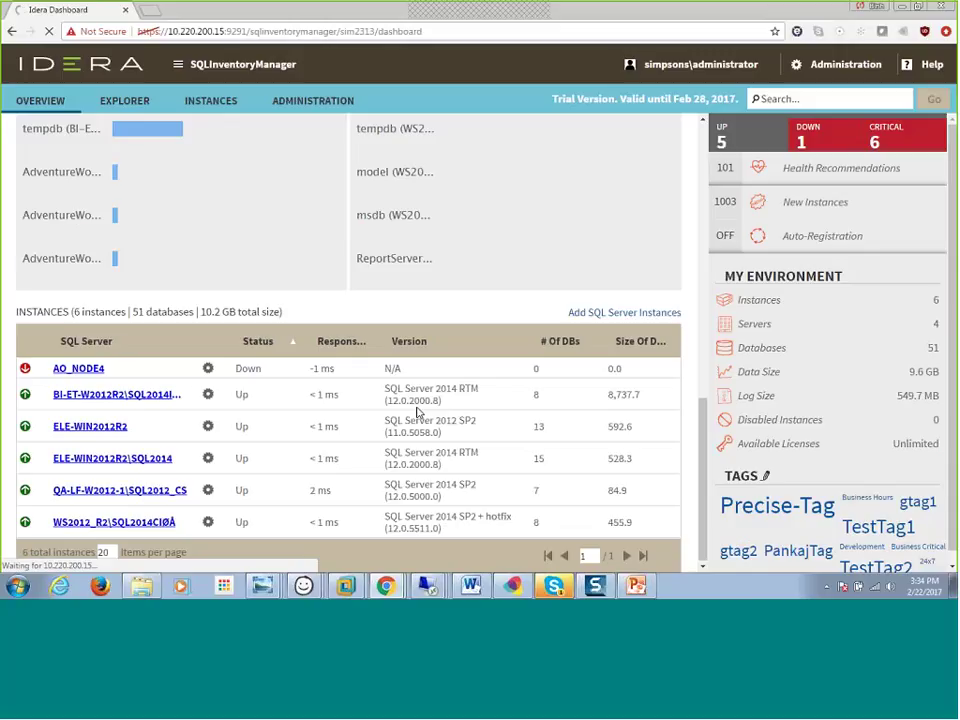
pyautogui.click(418, 412)
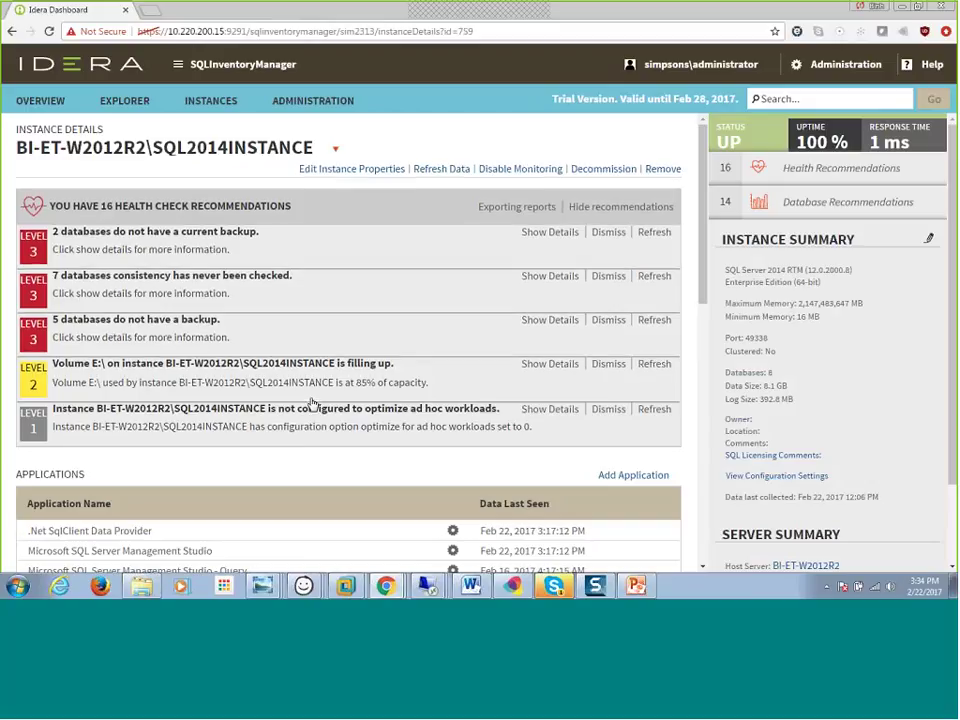
pyautogui.scroll(-4, 311, 403)
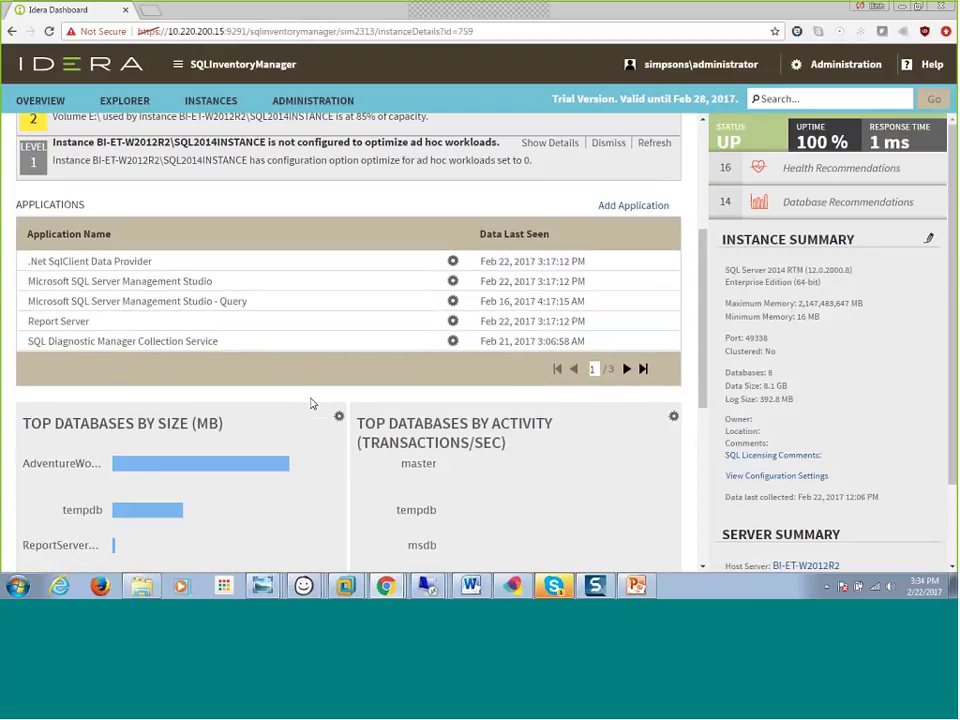
pyautogui.scroll(-3, 311, 403)
pyautogui.scroll(5, 311, 403)
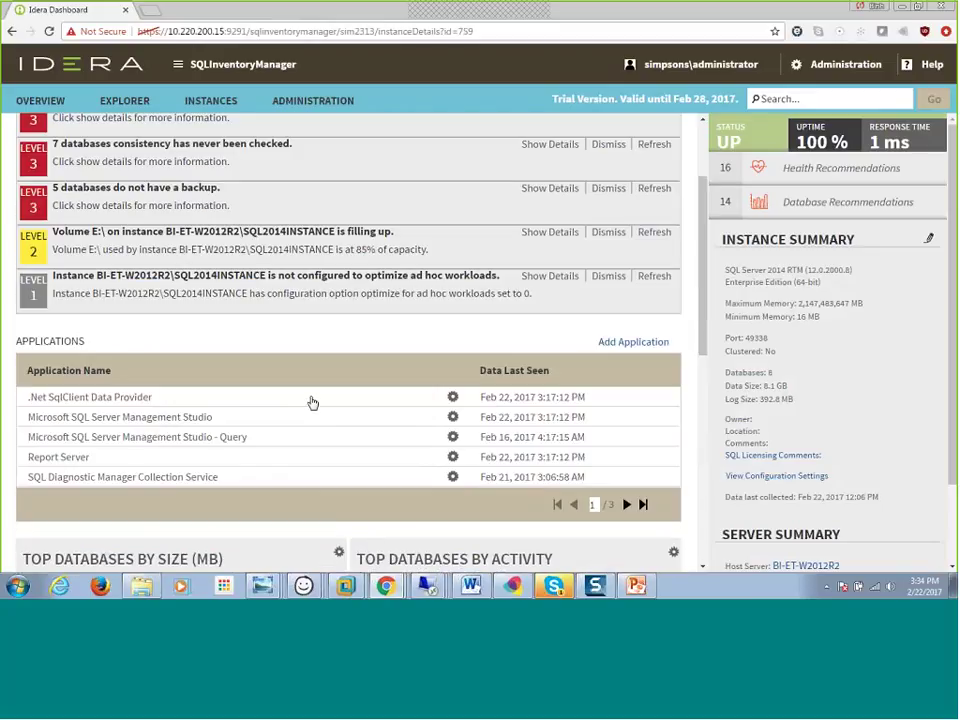
pyautogui.scroll(2, 311, 403)
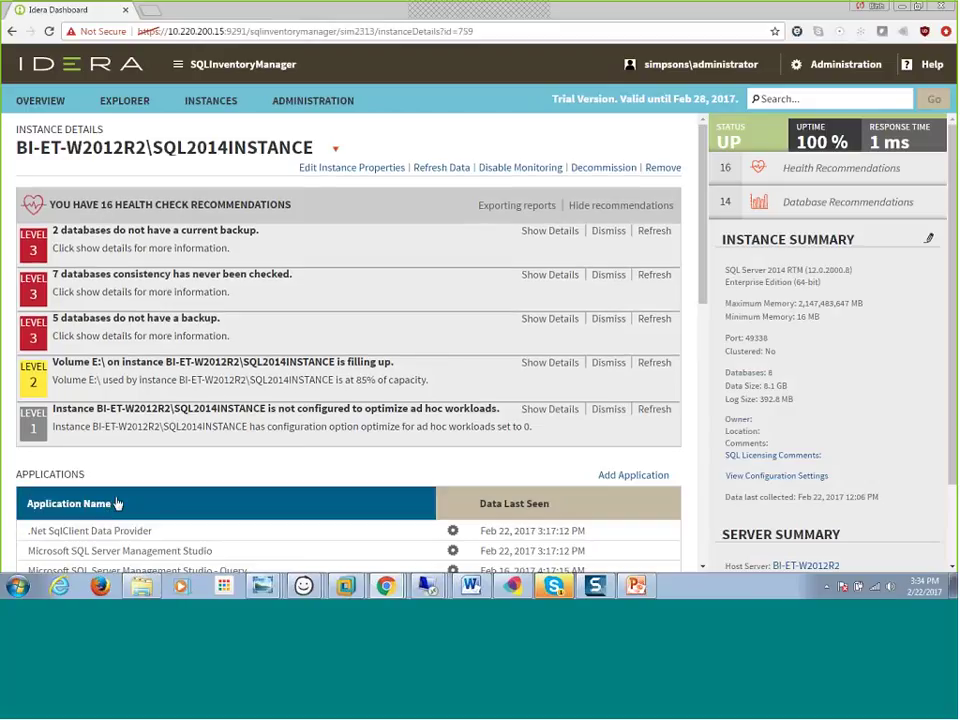
# Examine the instance's applications, top databases, database list, instance and server summaries, and tags
pyautogui.scroll(-2, 117, 503)
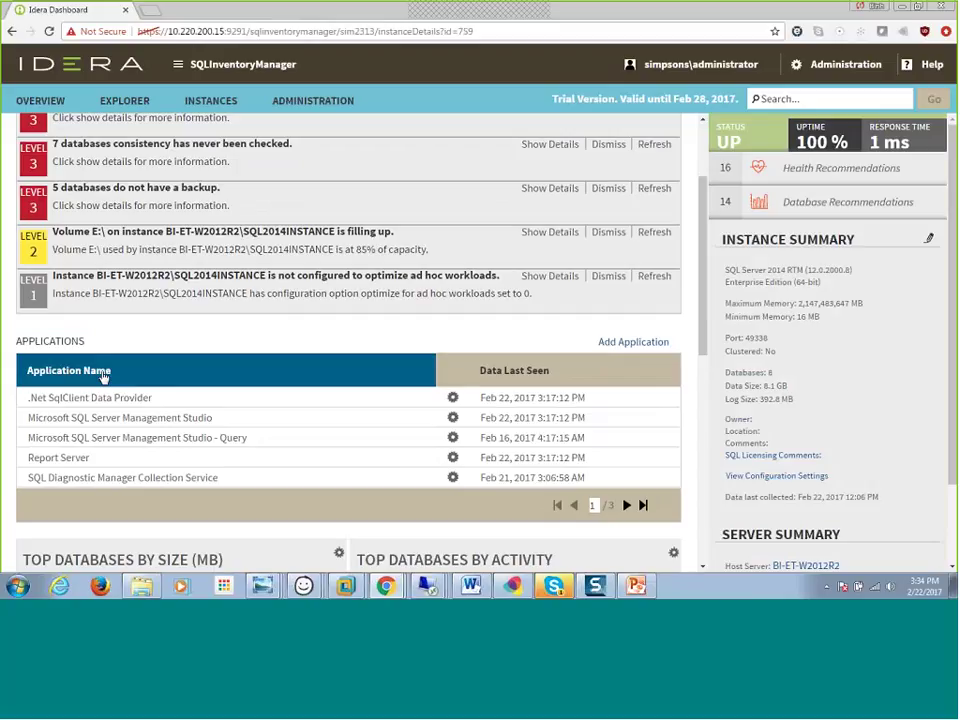
pyautogui.scroll(-3, 103, 376)
pyautogui.scroll(-3, 103, 376)
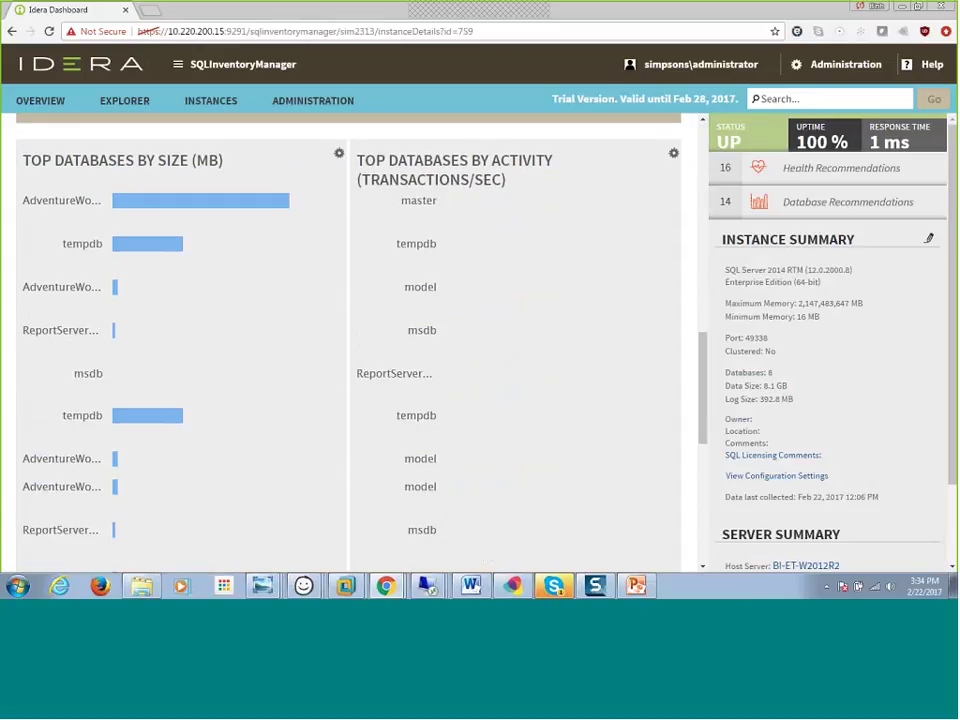
pyautogui.scroll(-2, 101, 376)
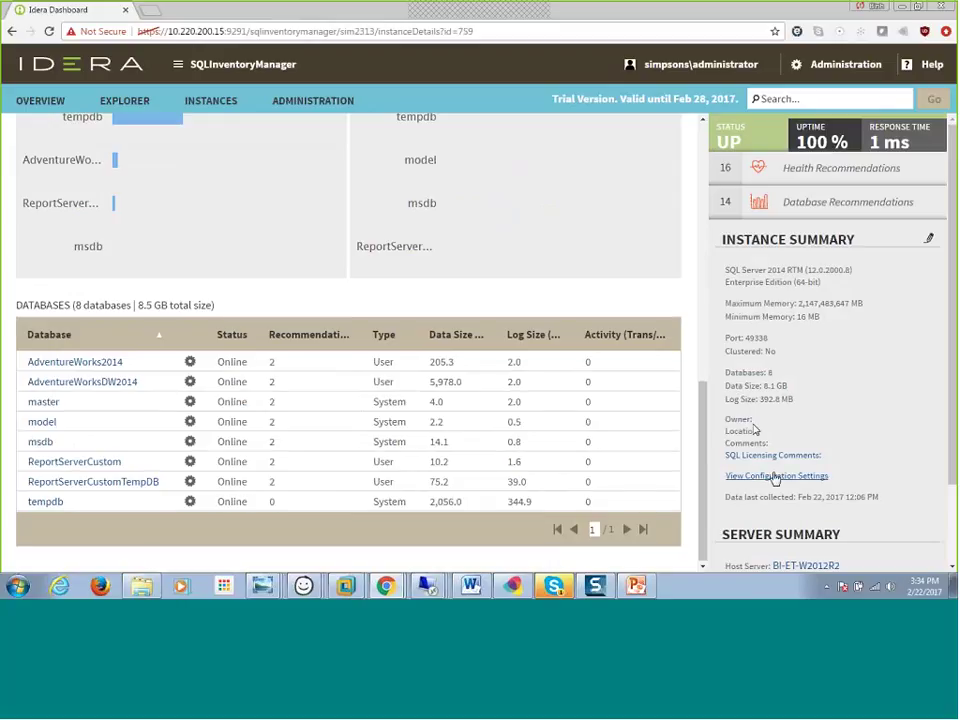
pyautogui.scroll(-1, 800, 385)
pyautogui.scroll(-1, 802, 387)
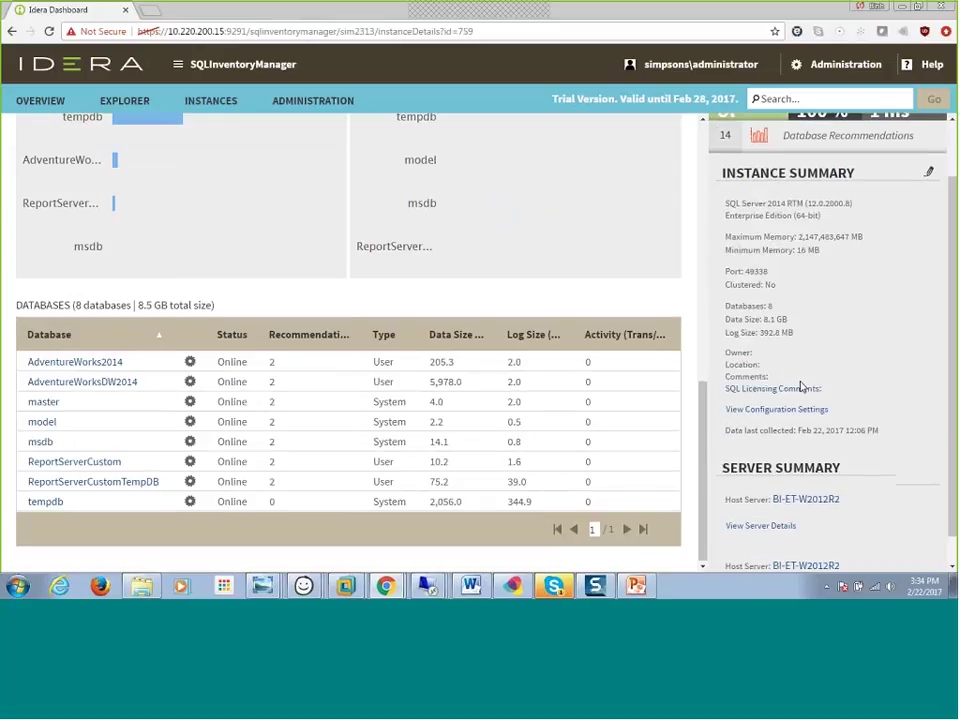
pyautogui.scroll(-1, 805, 418)
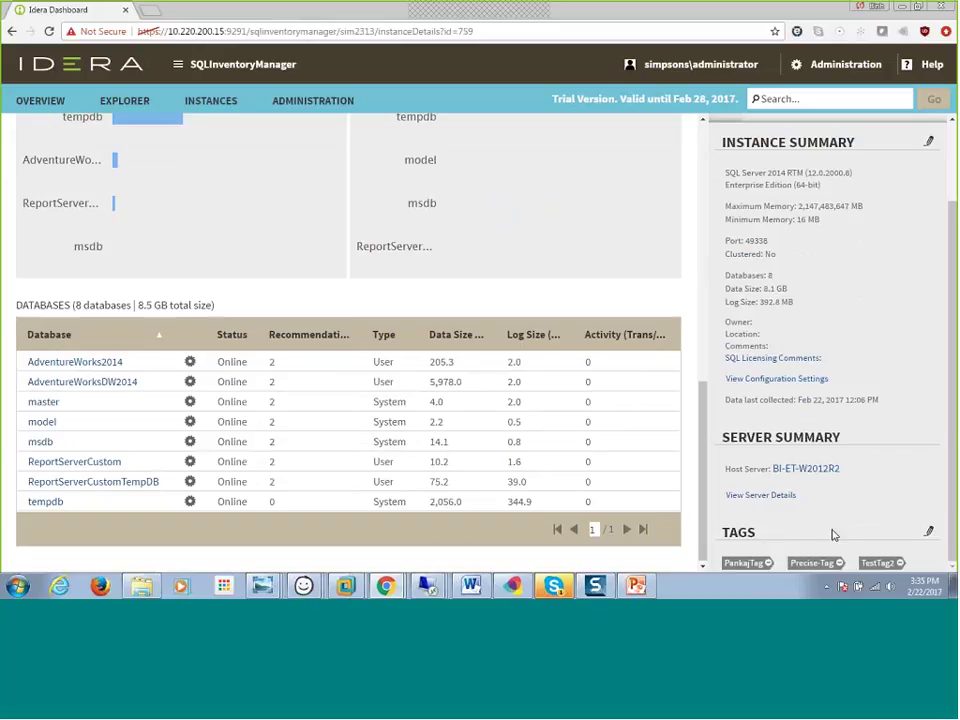
pyautogui.scroll(2, 833, 535)
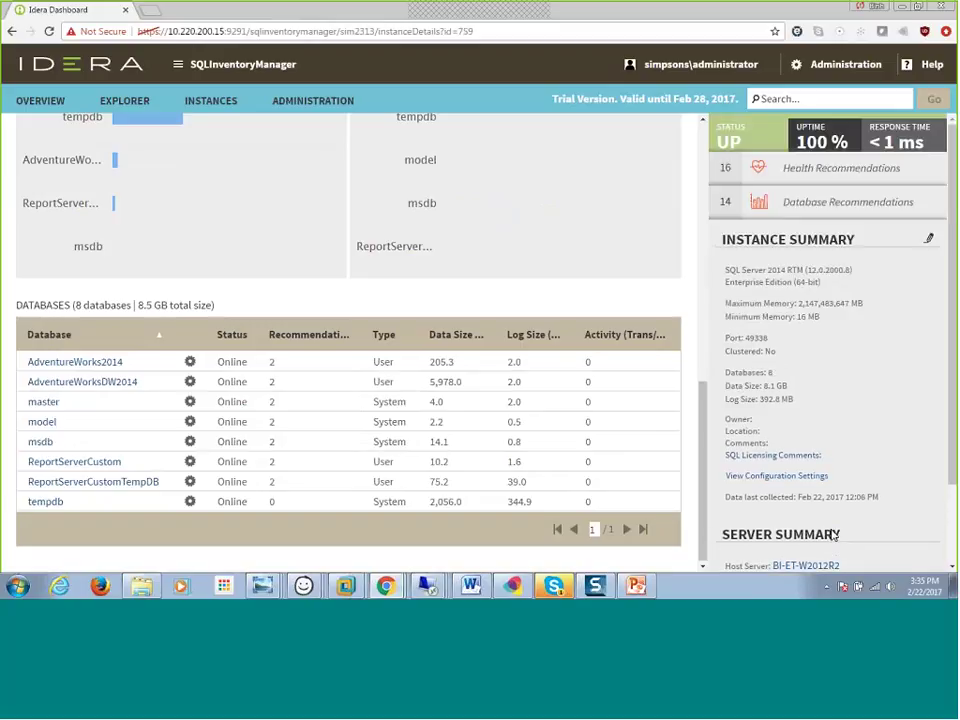
# Open the Discovery Center Options and inspect the Precise-il domain's scan settings and discovery scan types, without saving
pyautogui.click(326, 106)
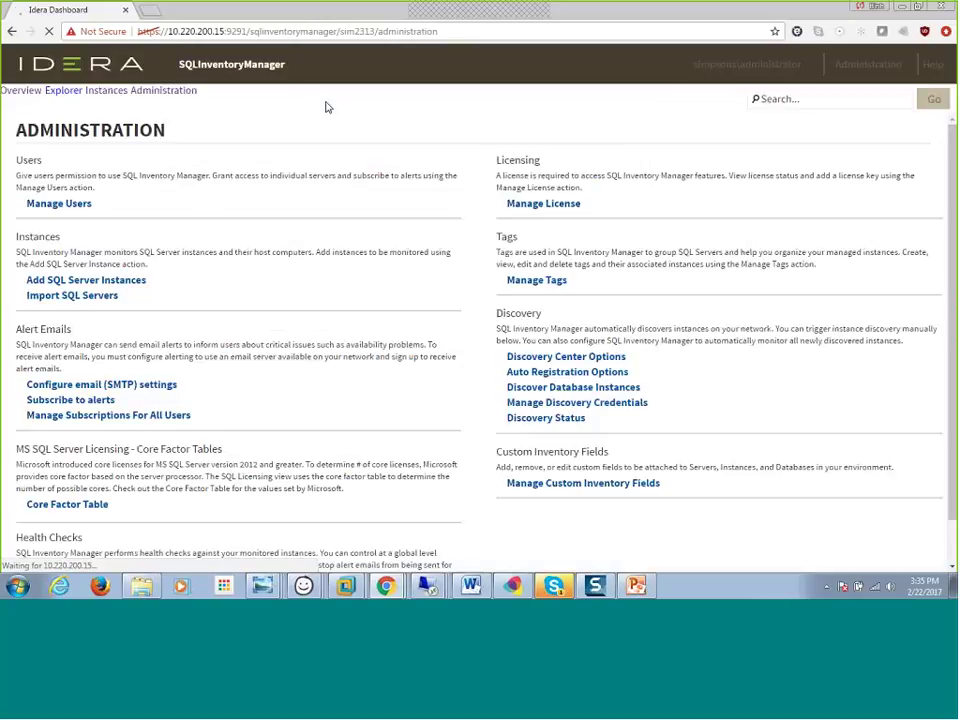
pyautogui.click(590, 360)
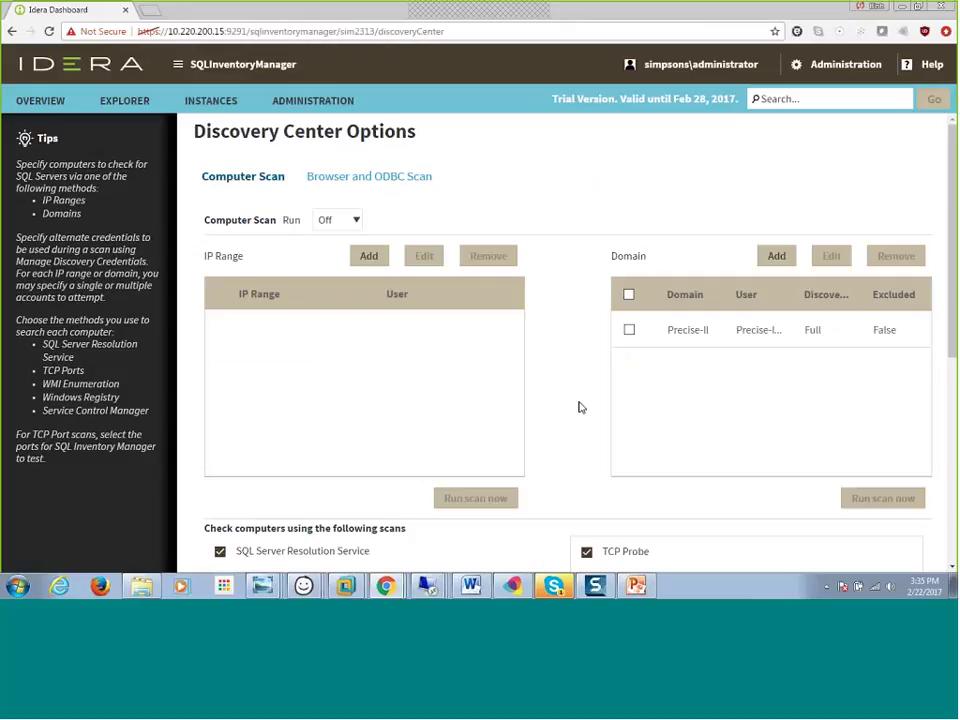
pyautogui.click(630, 331)
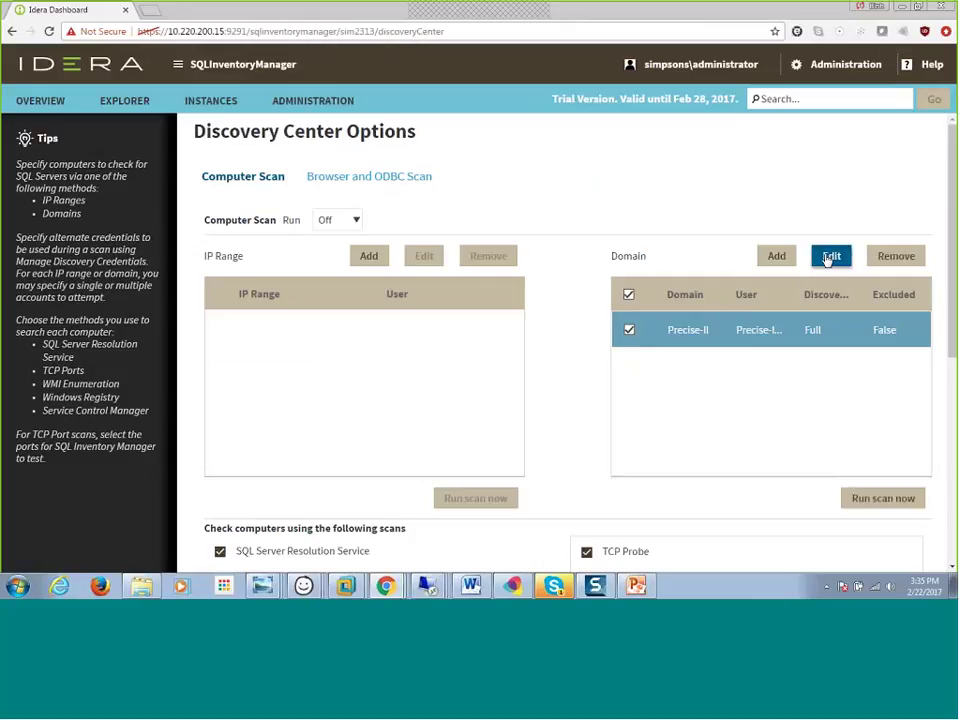
pyautogui.click(831, 257)
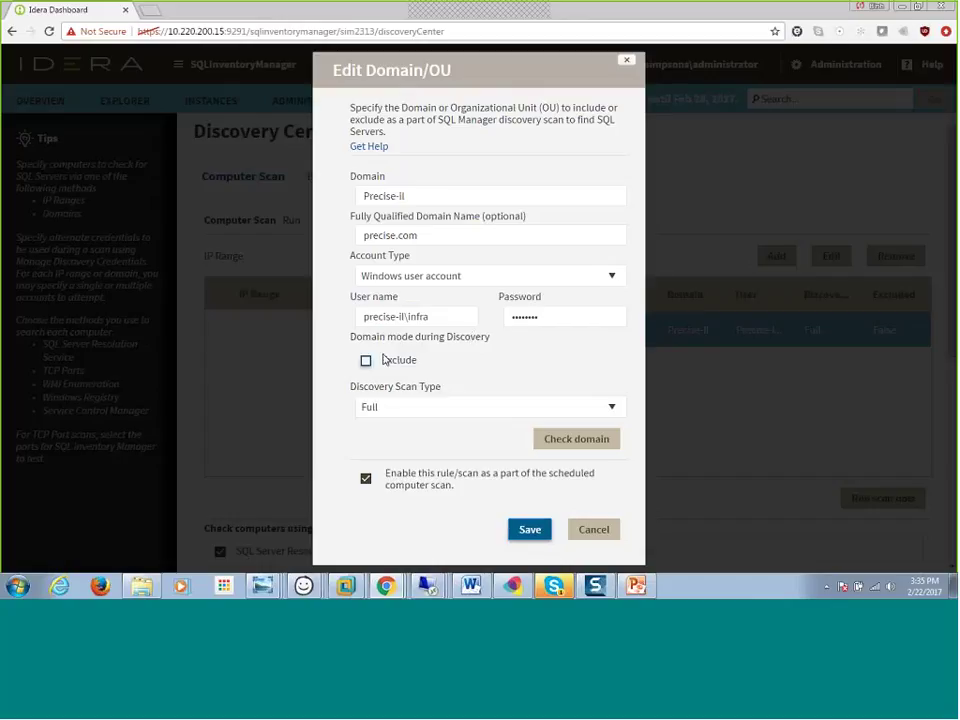
pyautogui.click(432, 420)
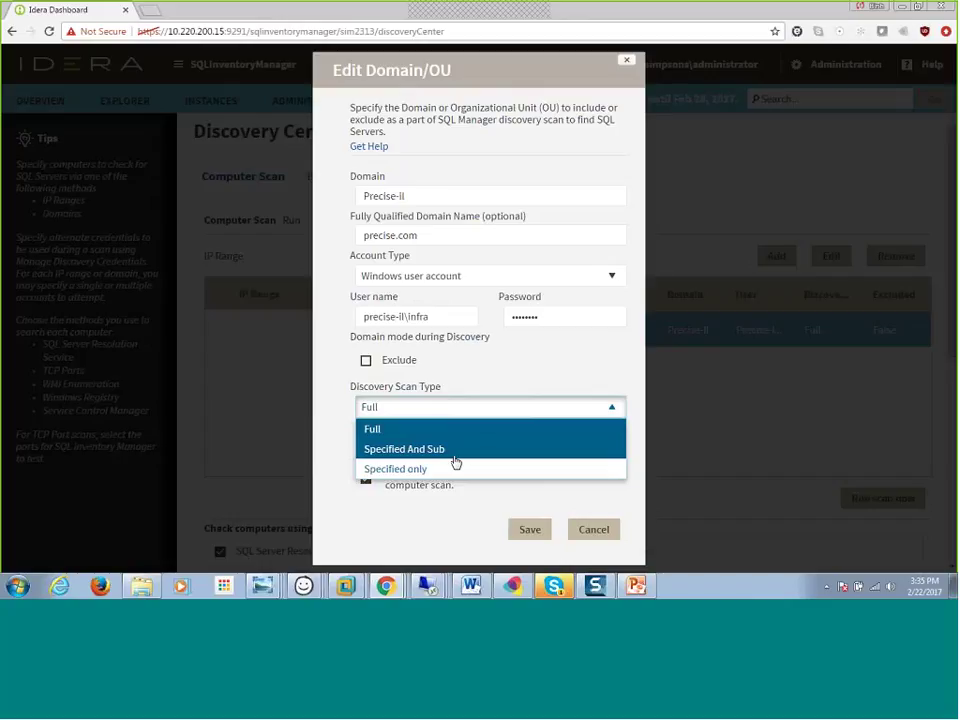
pyautogui.click(394, 429)
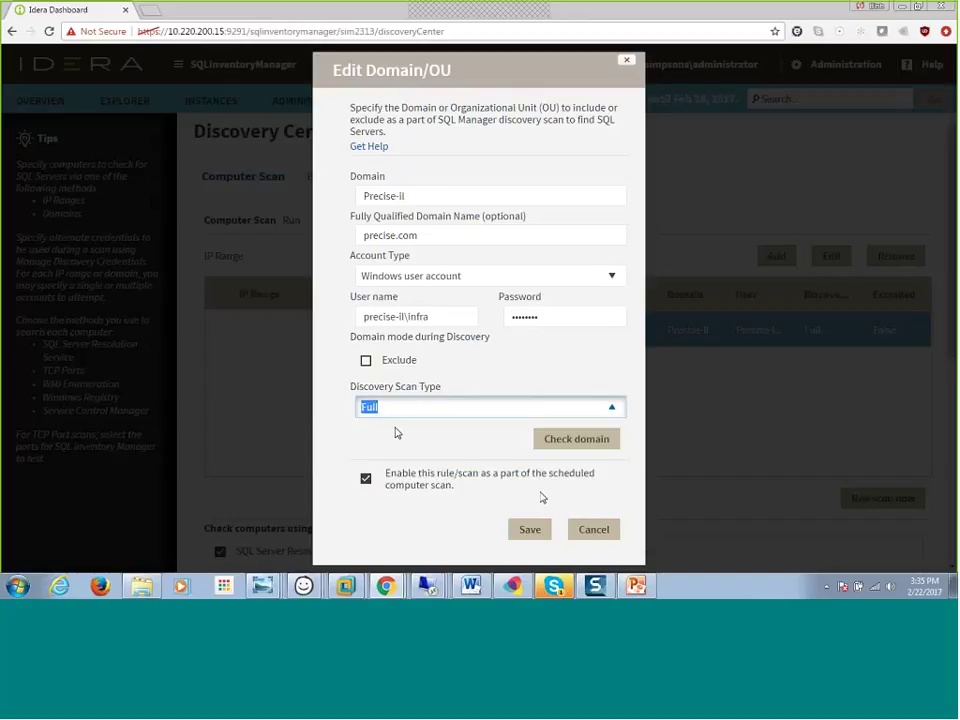
pyautogui.click(590, 530)
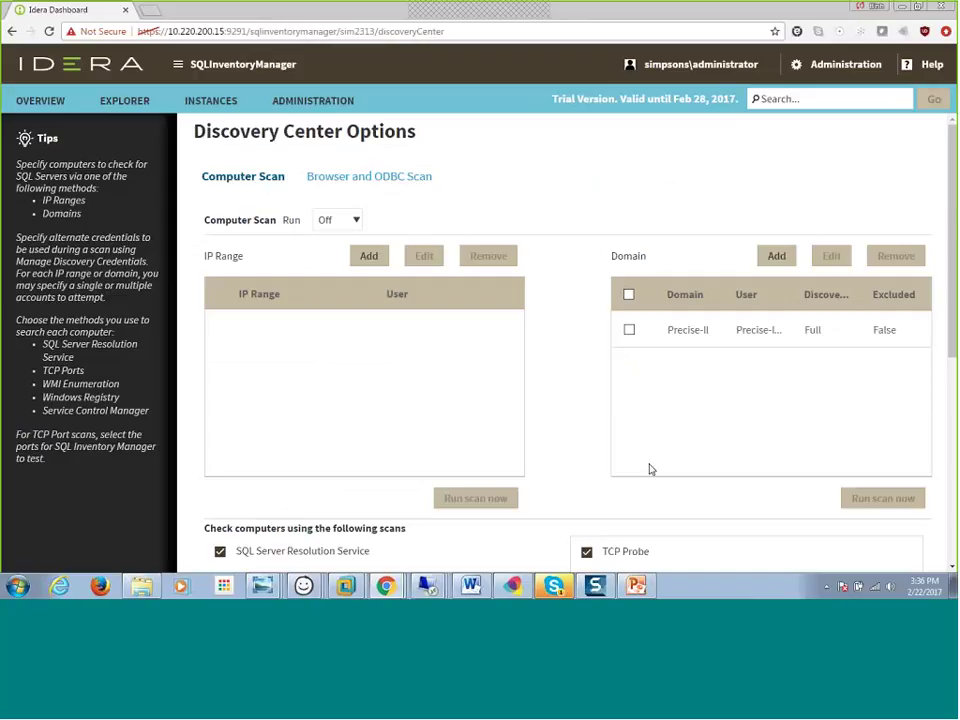
# Review the computer scan methods, set the computer scan to run weekly, and leave the Discovery Center Options
pyautogui.scroll(-3, 649, 469)
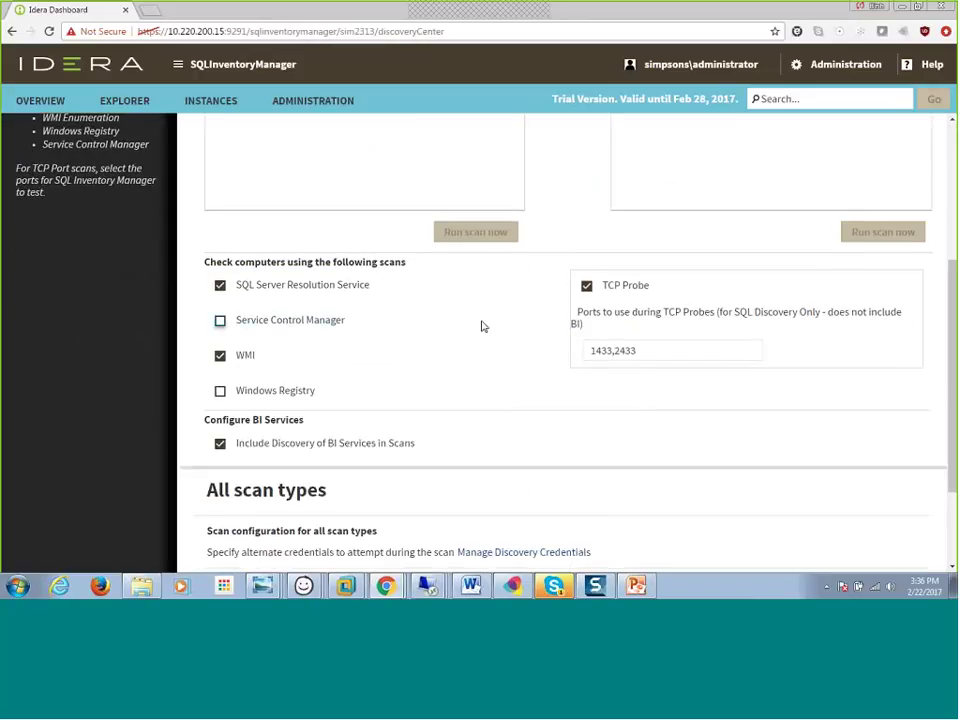
pyautogui.scroll(-1, 481, 326)
pyautogui.scroll(-1, 481, 326)
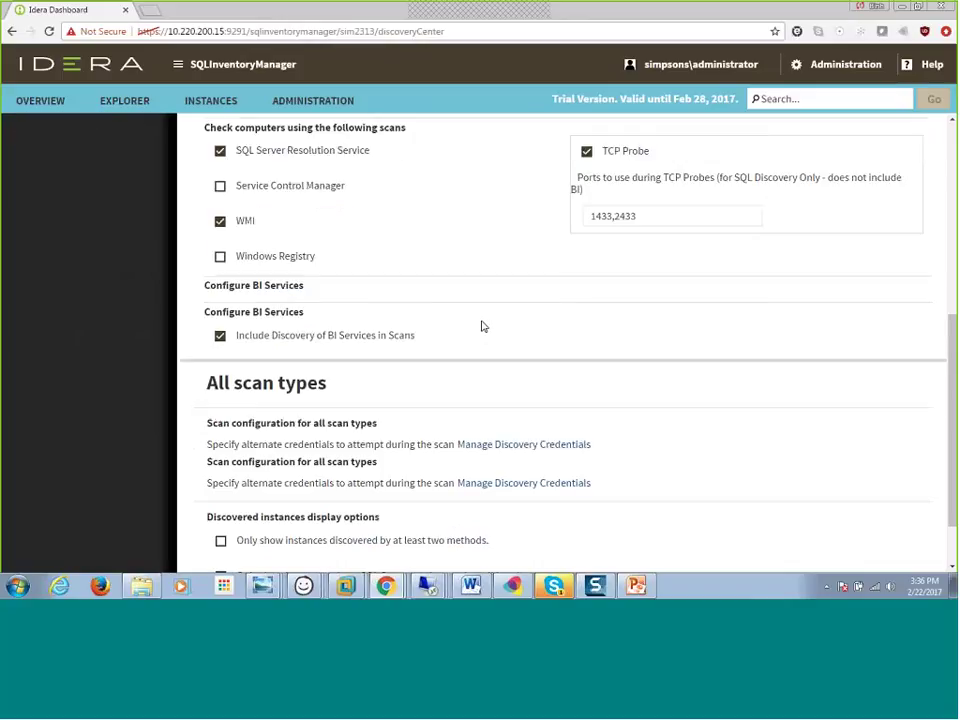
pyautogui.scroll(4, 764, 421)
pyautogui.scroll(2, 764, 421)
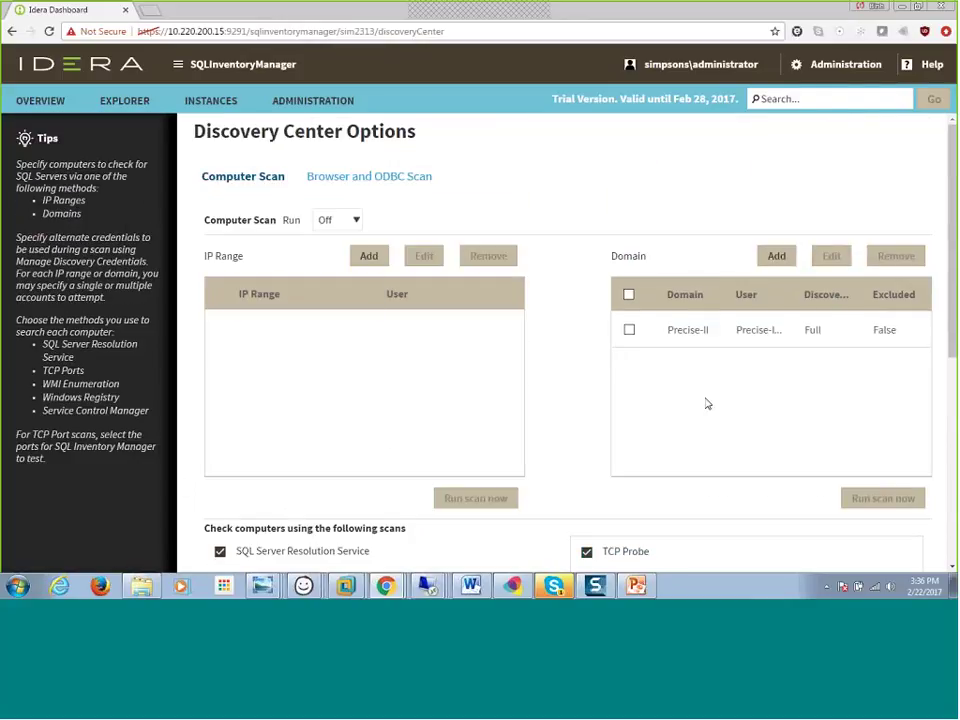
pyautogui.click(353, 223)
pyautogui.click(340, 264)
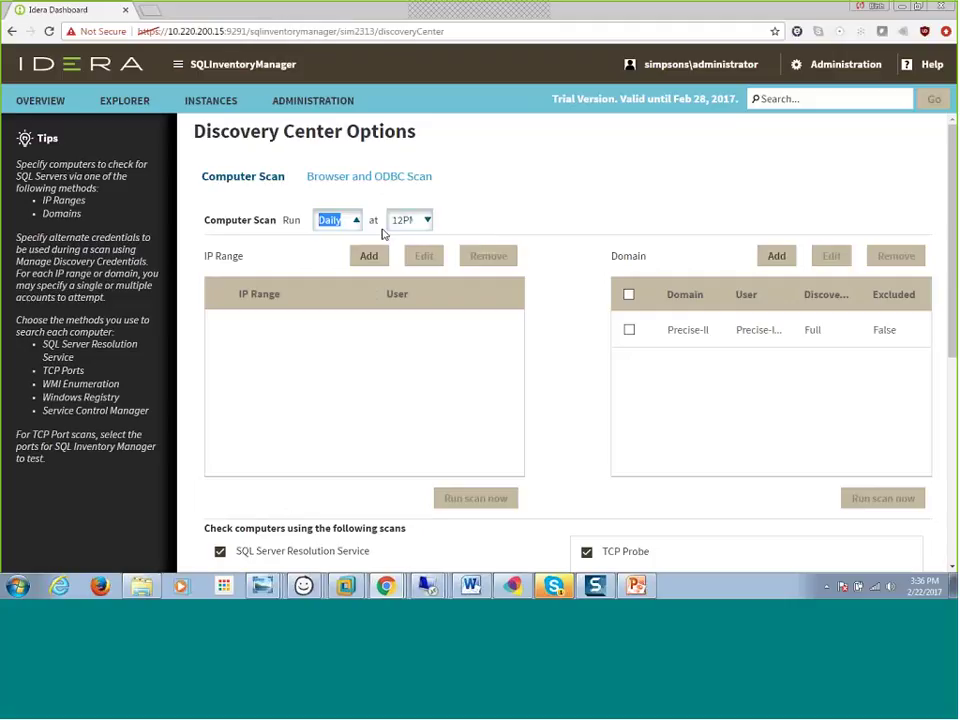
pyautogui.click(349, 224)
pyautogui.click(349, 224)
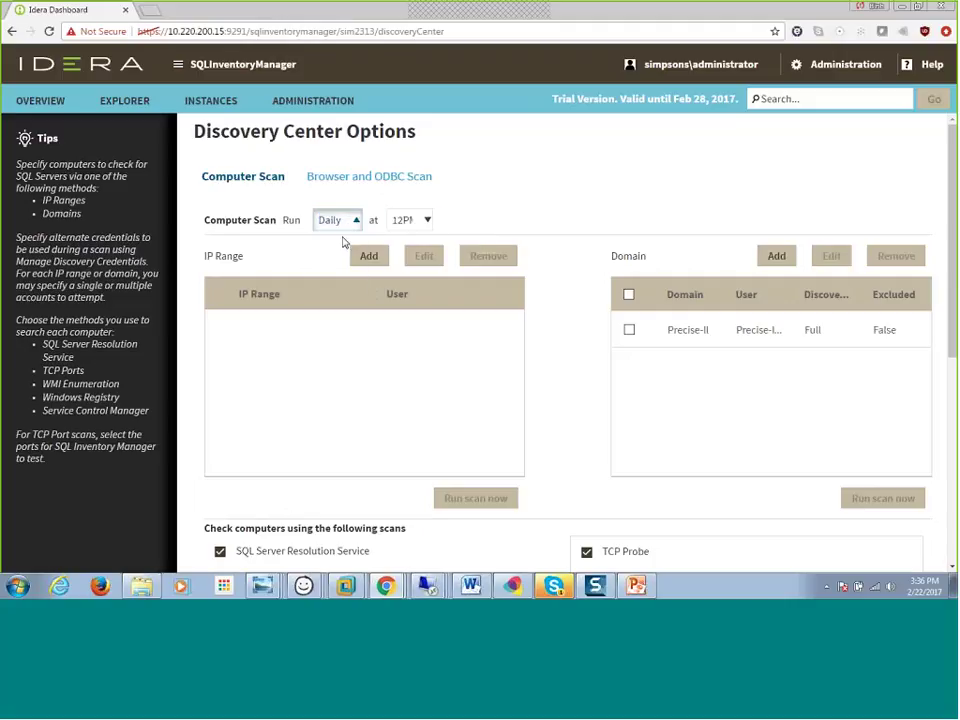
pyautogui.click(345, 221)
pyautogui.click(339, 279)
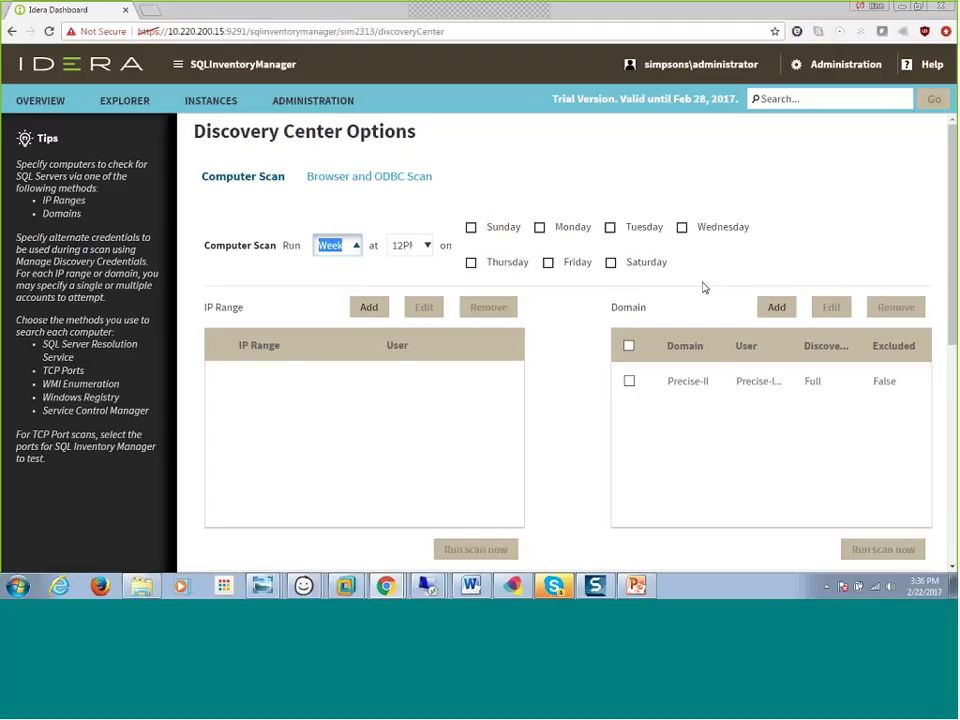
pyautogui.scroll(-3, 502, 266)
pyautogui.scroll(-2, 502, 266)
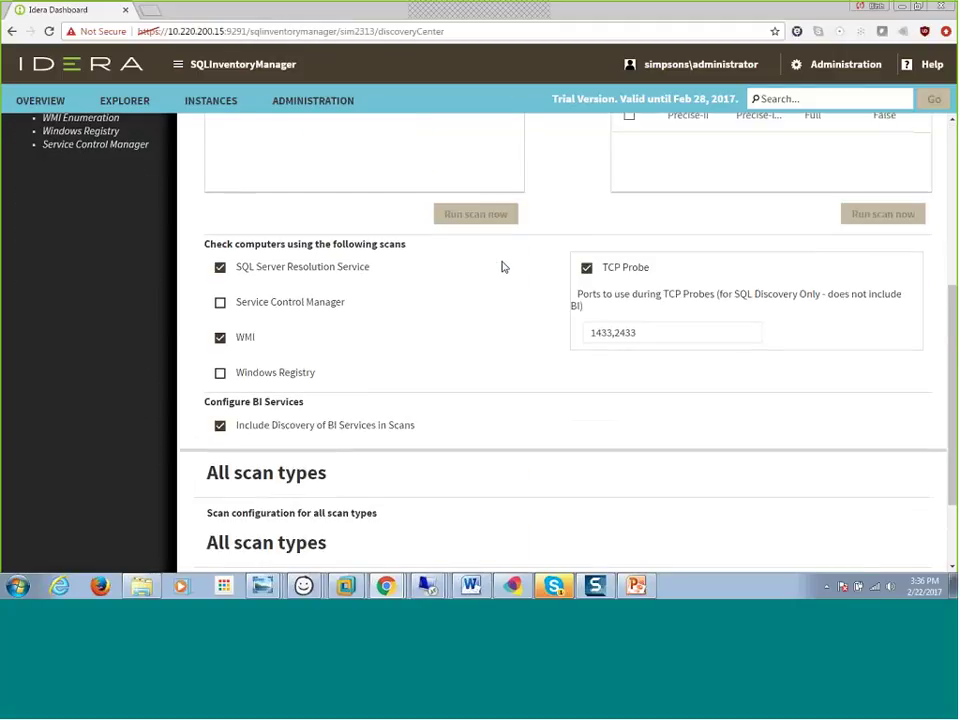
pyautogui.click(840, 555)
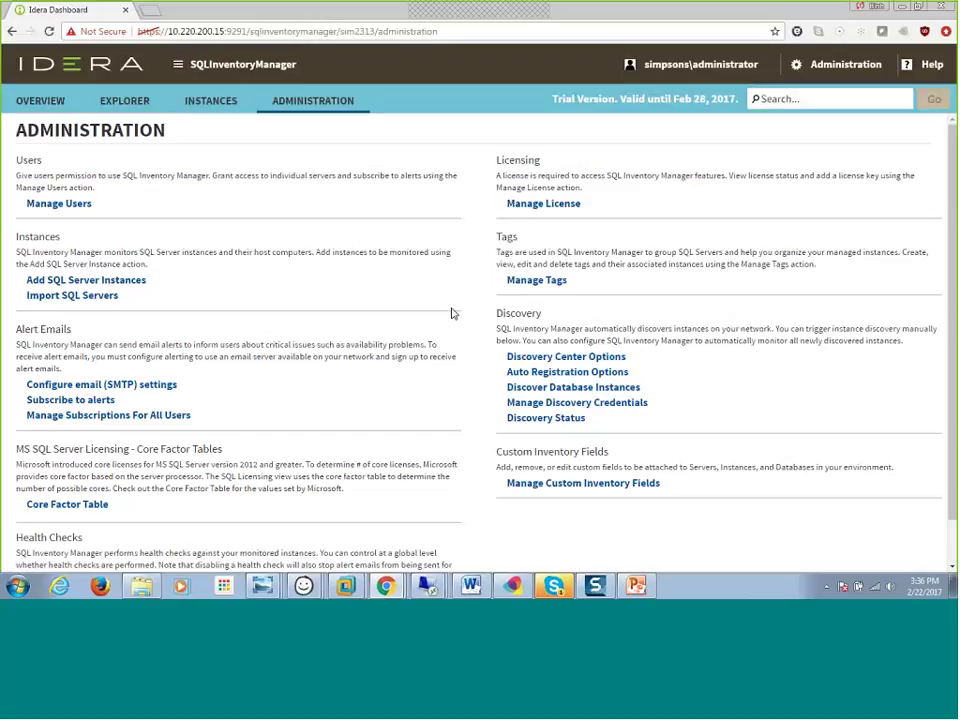
# Try enabling automatic registration of newly discovered SQL Server instances while excluding the Developer and Express editions, without saving
pyautogui.click(589, 372)
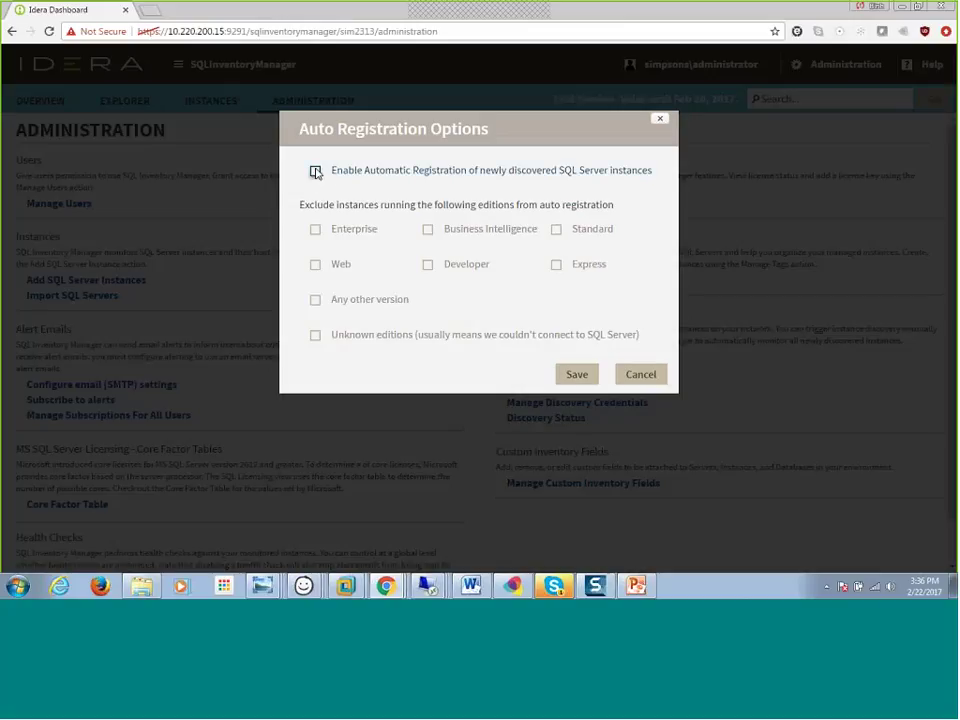
pyautogui.click(316, 172)
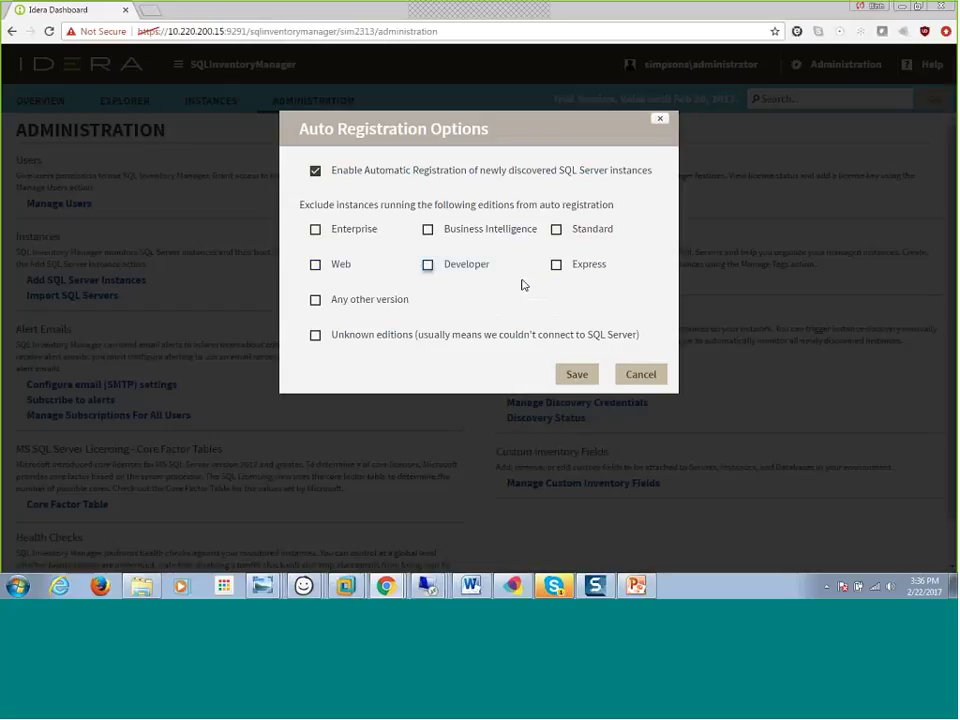
pyautogui.click(428, 266)
pyautogui.click(555, 265)
pyautogui.click(651, 380)
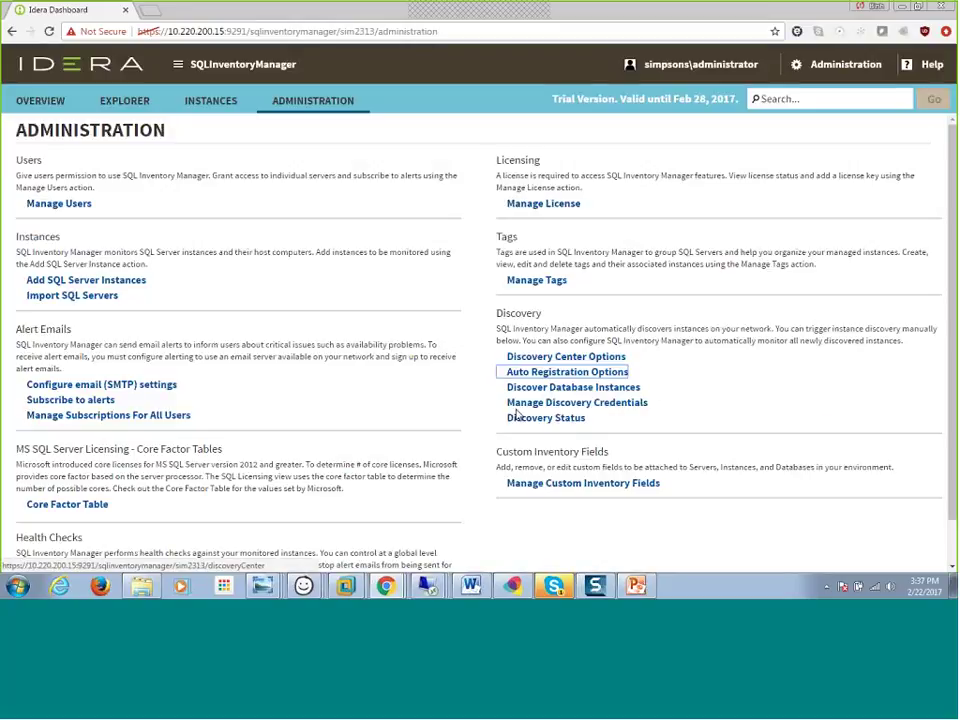
# Assign the Production tag to the AO_NODE4 and BI-ET-W2012R2\SQL2014INSTANCE instances and save it
pyautogui.click(543, 281)
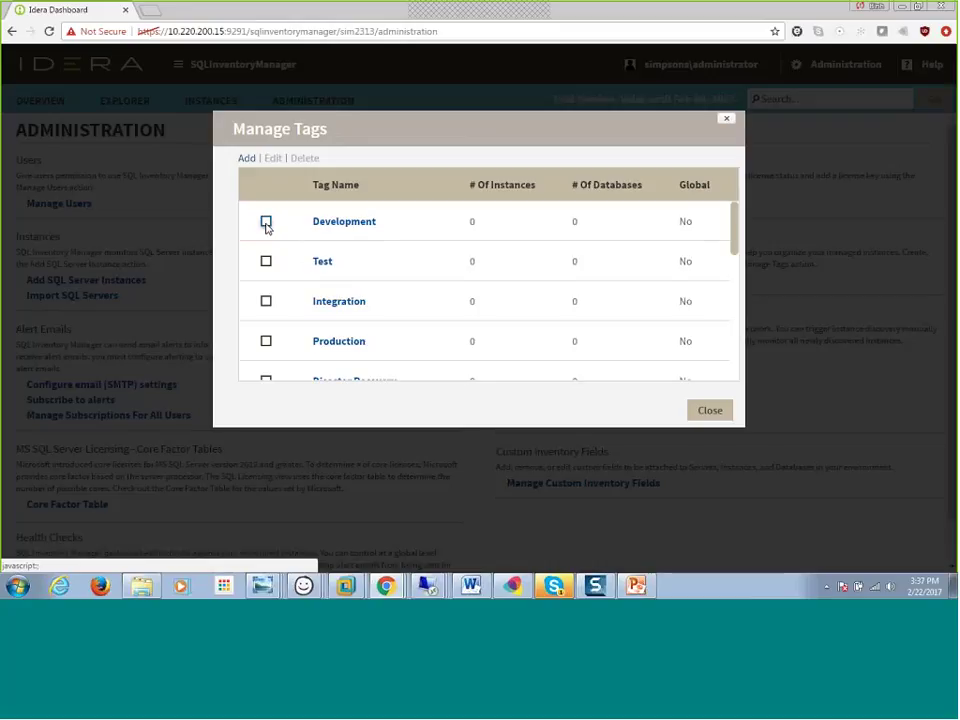
pyautogui.click(266, 341)
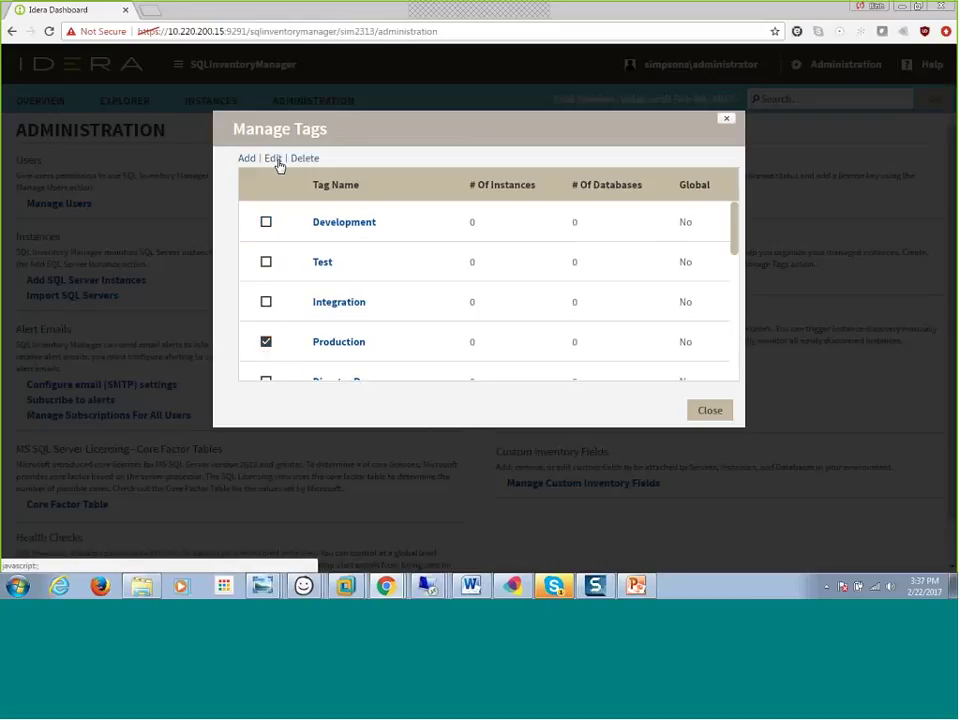
pyautogui.click(276, 160)
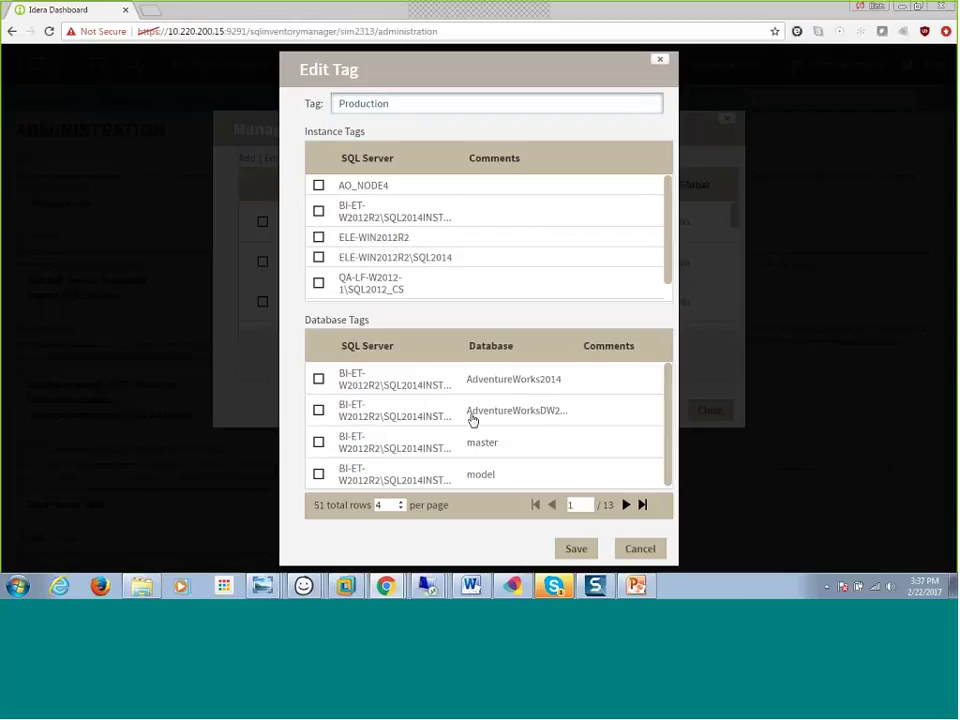
pyautogui.click(319, 186)
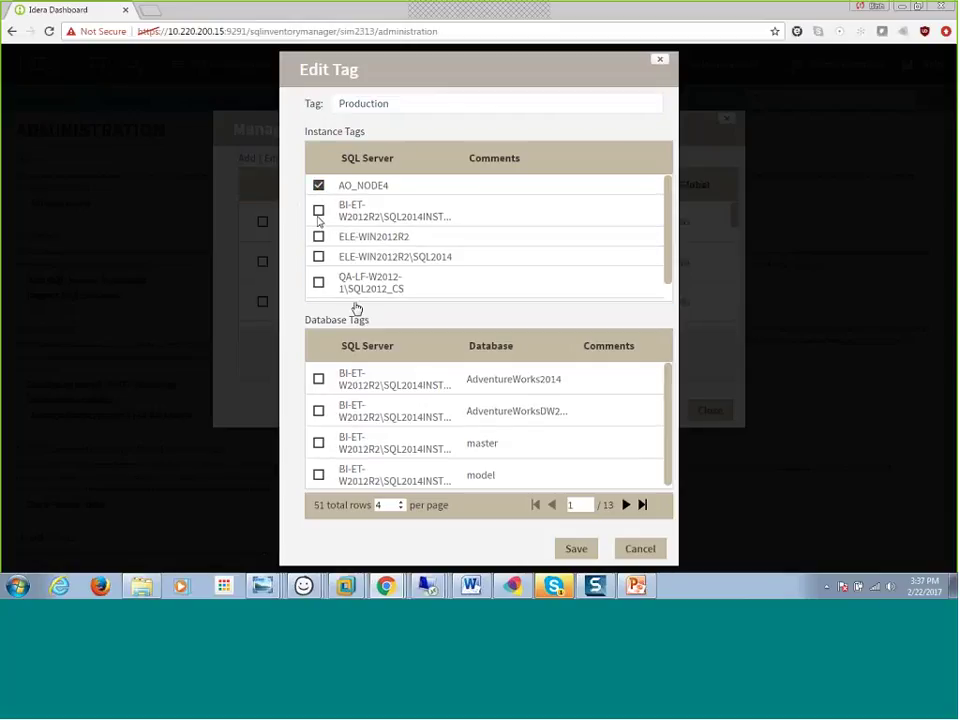
pyautogui.click(318, 211)
pyautogui.click(575, 549)
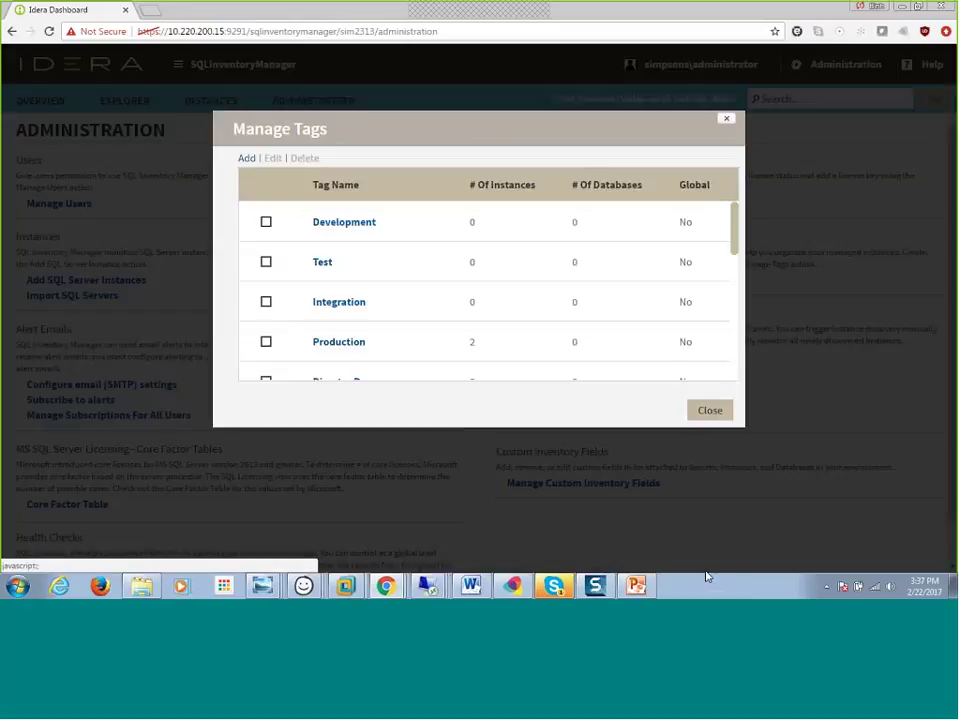
pyautogui.click(717, 410)
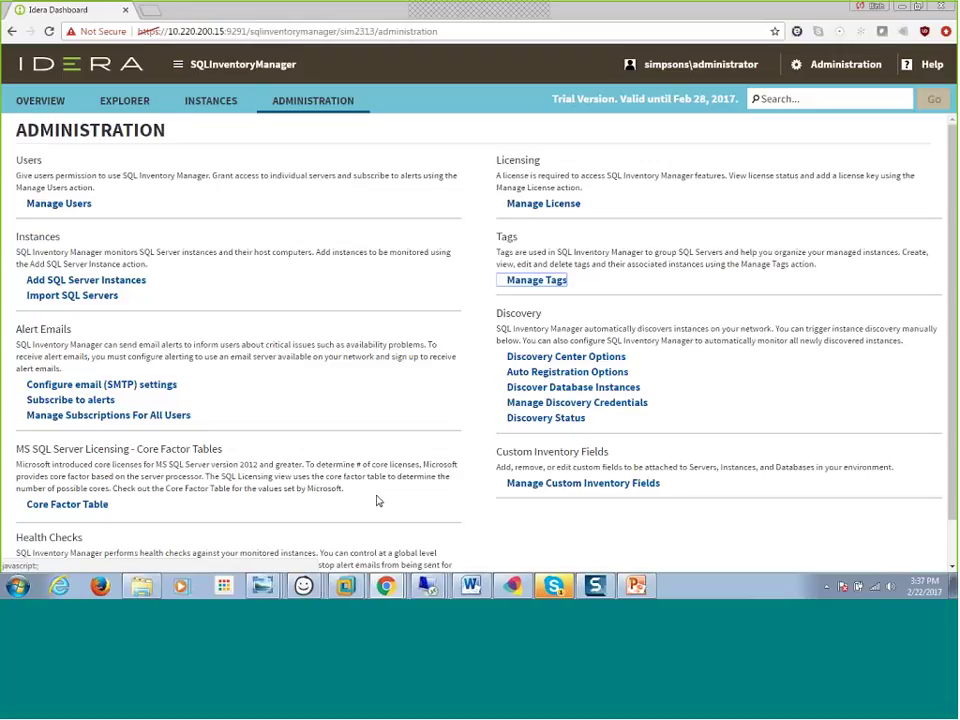
# Go to the overview's tag cloud and explore the instances tagged Production
pyautogui.click(46, 105)
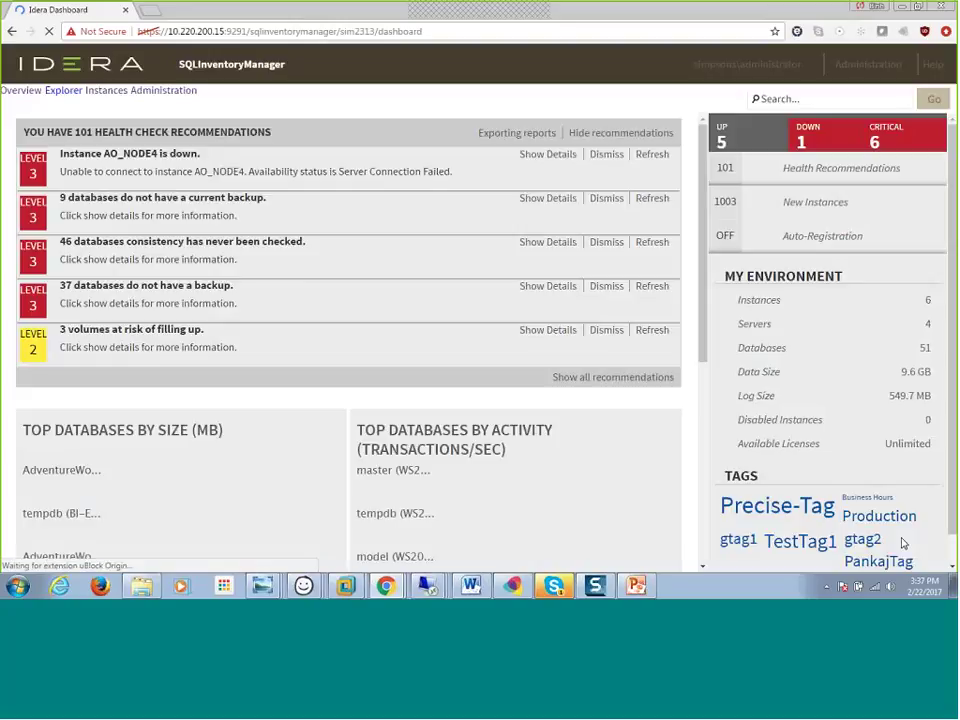
pyautogui.scroll(-1, 806, 520)
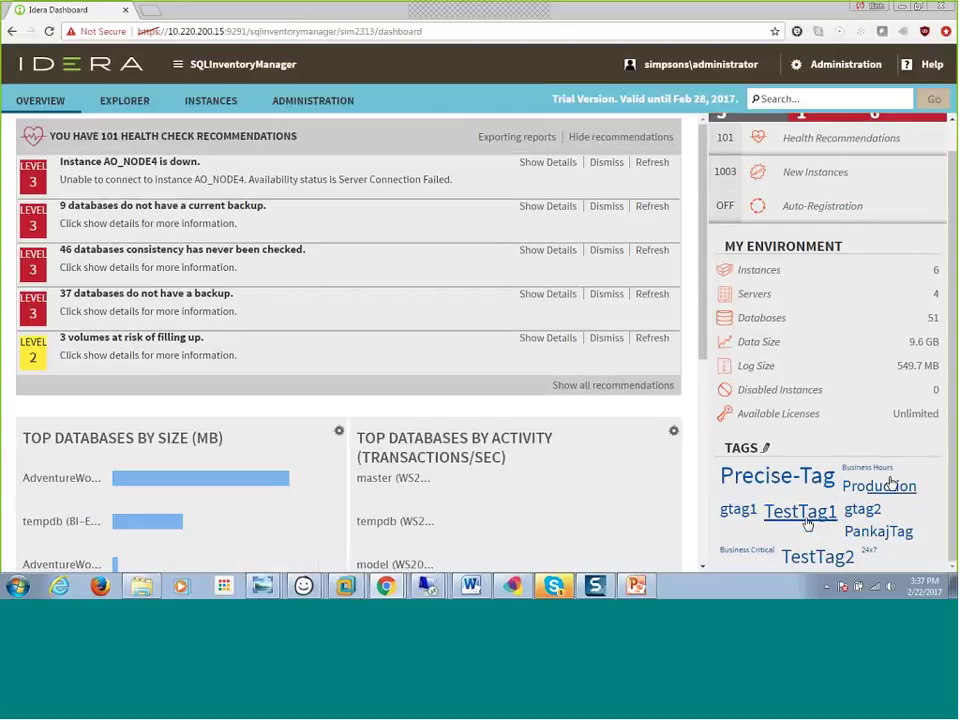
pyautogui.click(890, 495)
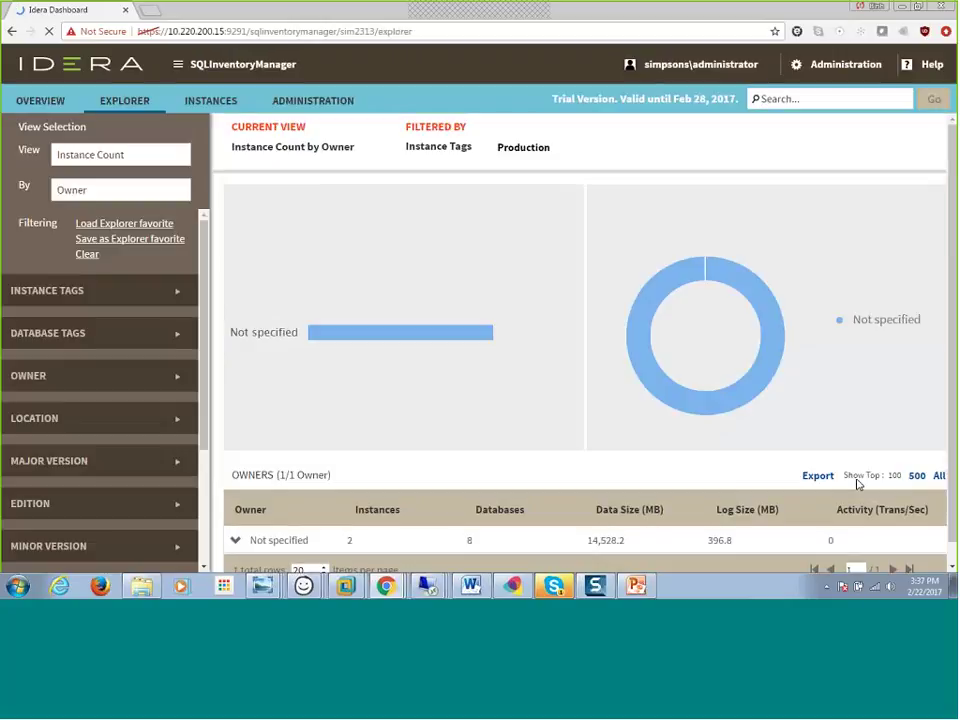
pyautogui.scroll(-1, 634, 469)
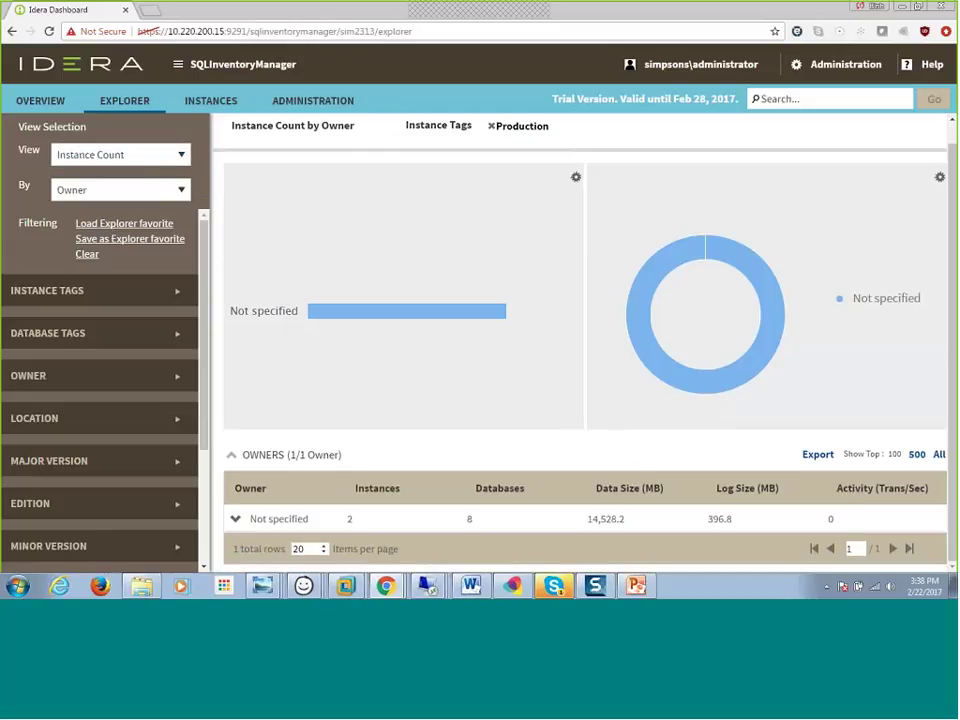
# Show the Production explorer data as Database Count by Instance Tag and drill down to its individual instances
pyautogui.click(152, 191)
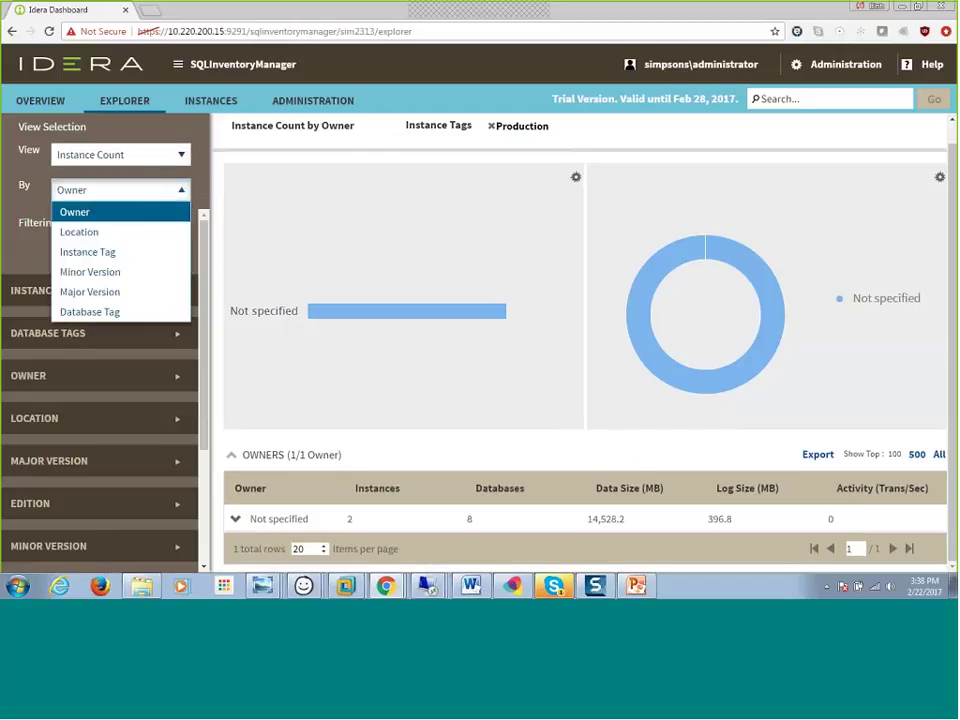
pyautogui.click(125, 253)
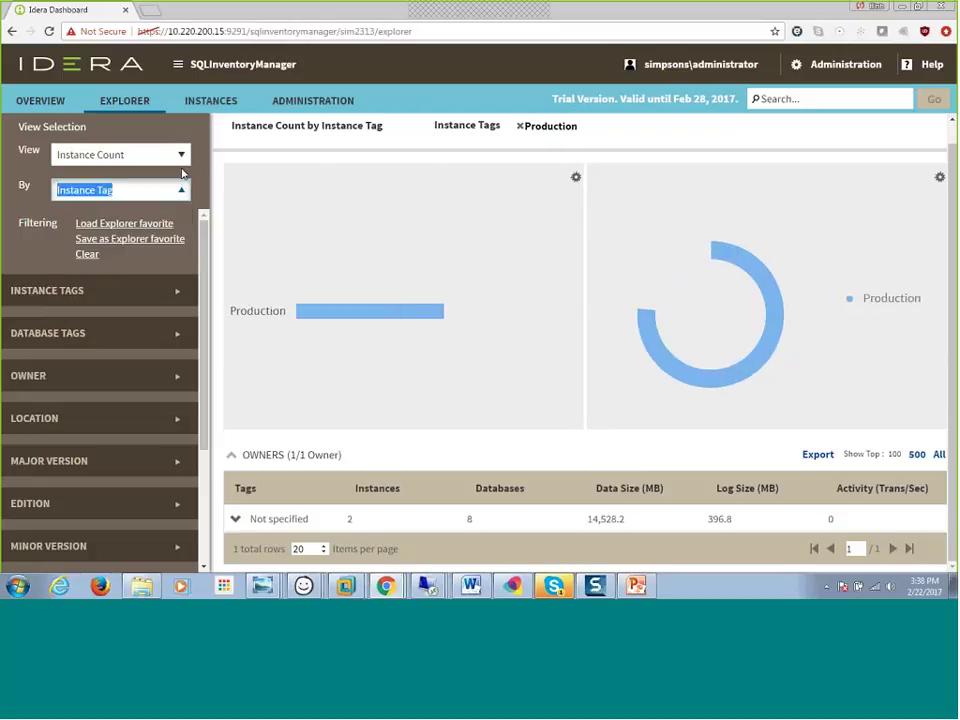
pyautogui.click(180, 155)
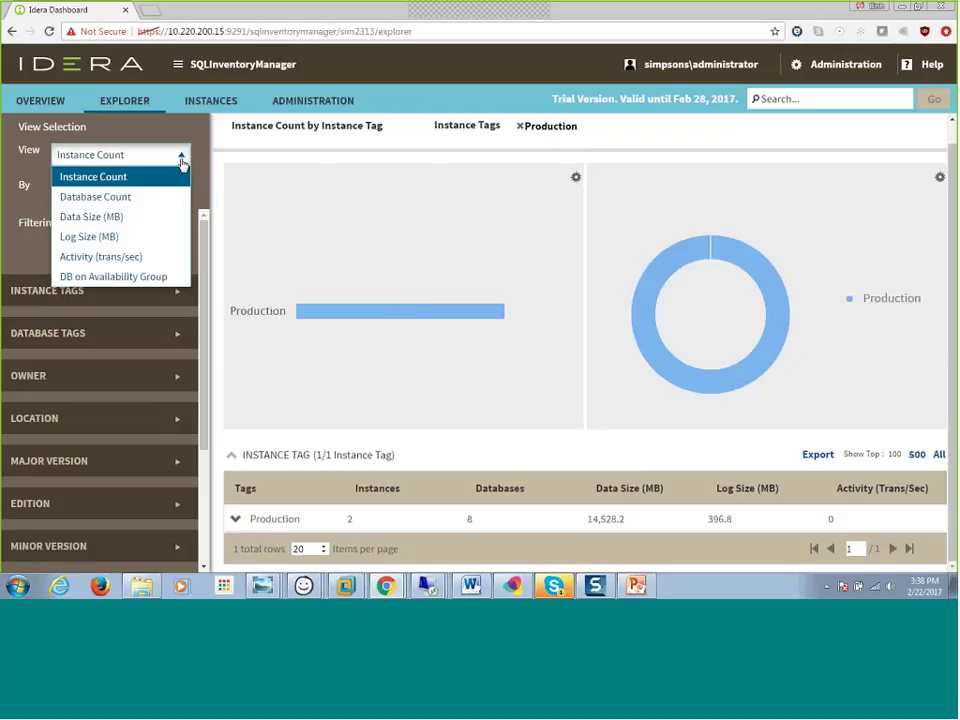
pyautogui.click(137, 197)
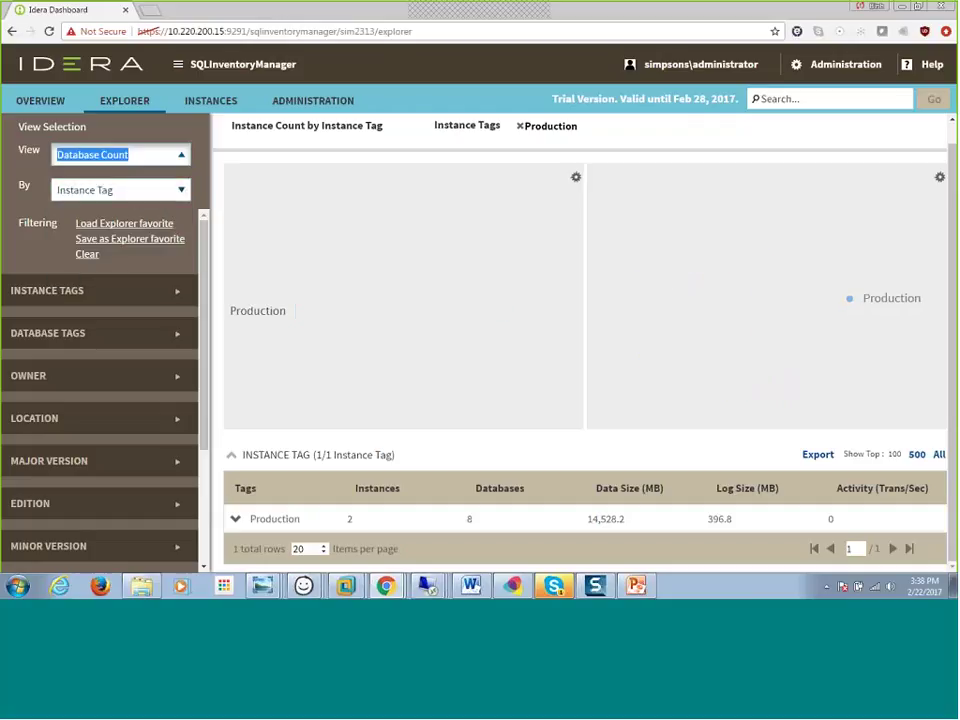
pyautogui.click(236, 520)
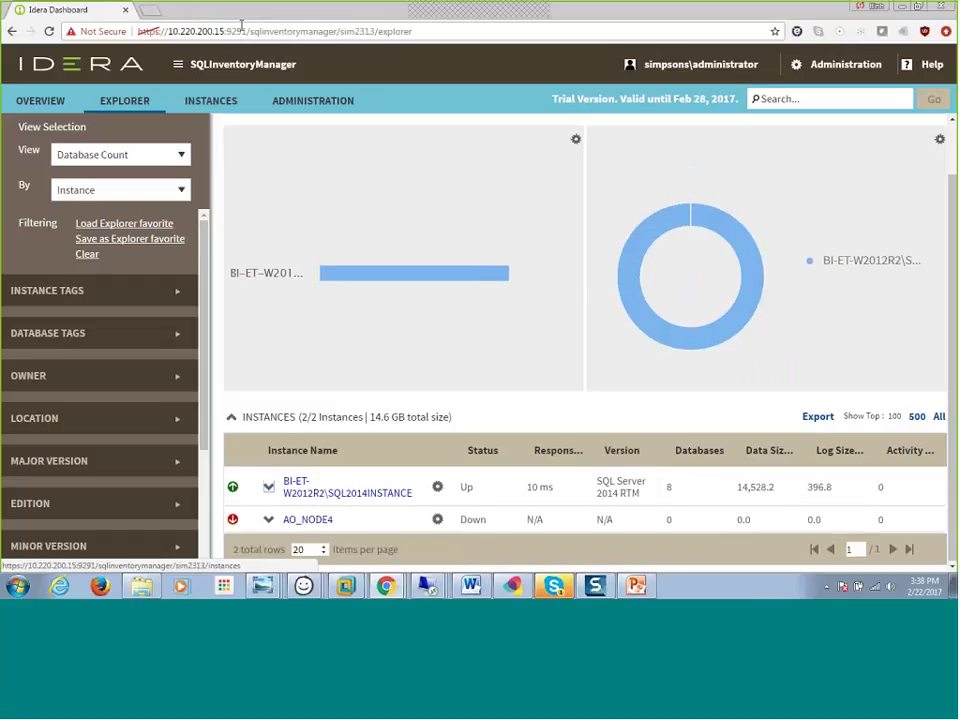
# Open the Patches view of the instances and review the available hotfixes for BI-ET-W2012R2\SQL2014INSTANCE
pyautogui.click(216, 107)
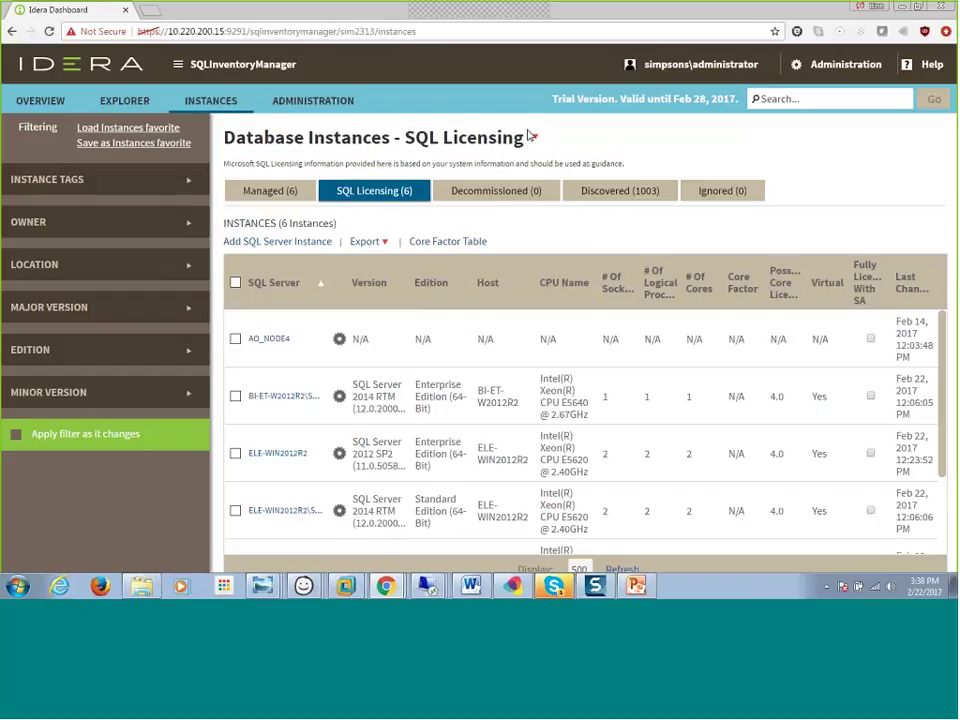
pyautogui.click(535, 137)
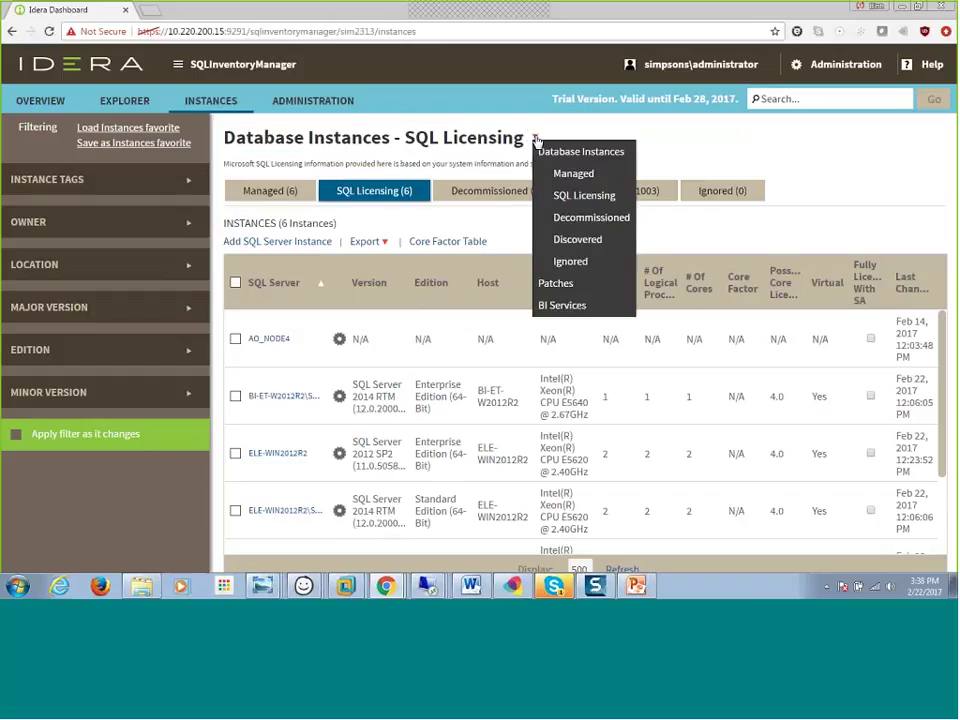
pyautogui.click(561, 294)
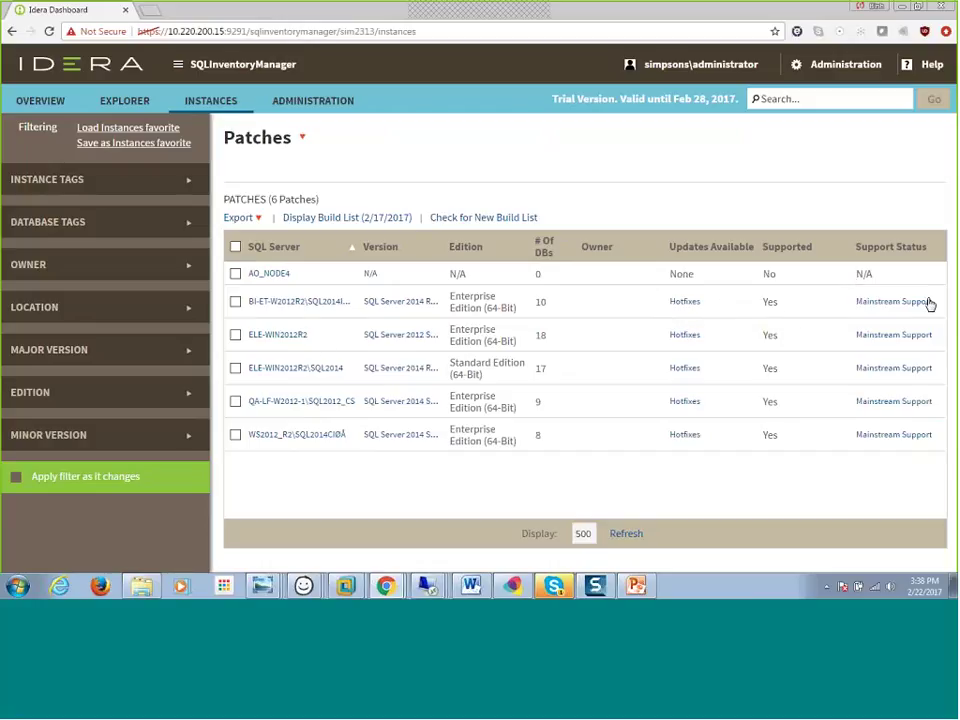
pyautogui.click(675, 303)
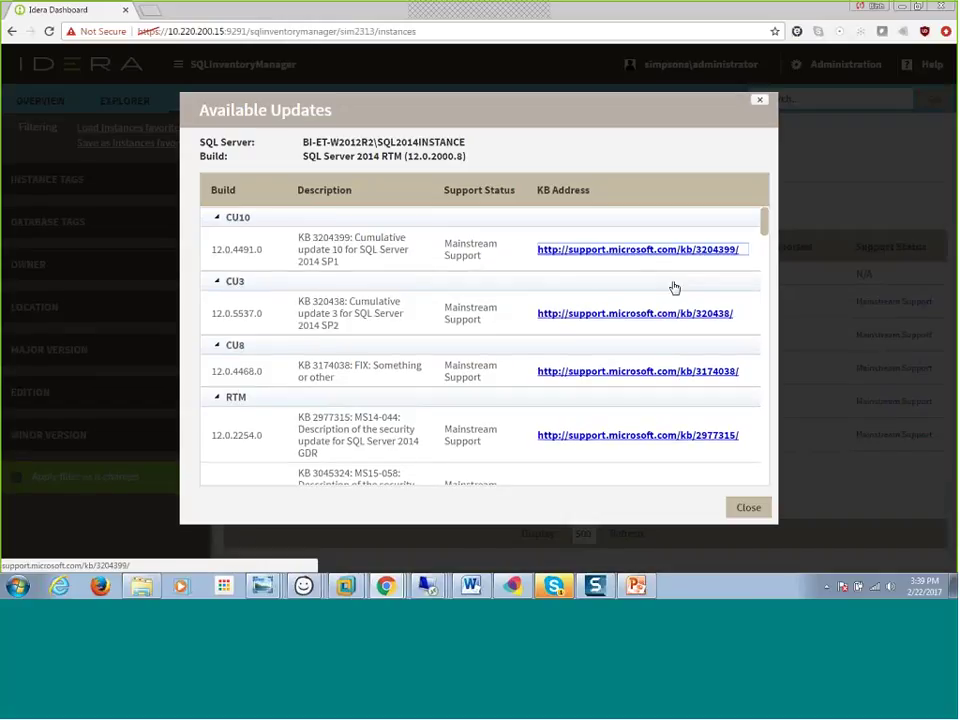
pyautogui.click(762, 104)
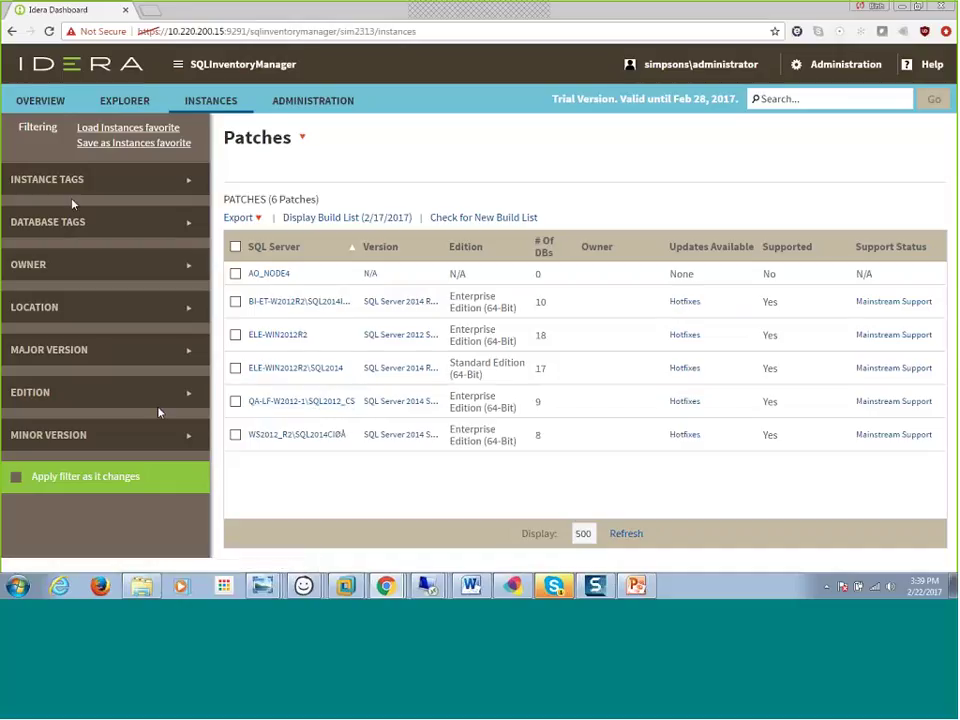
pyautogui.click(302, 140)
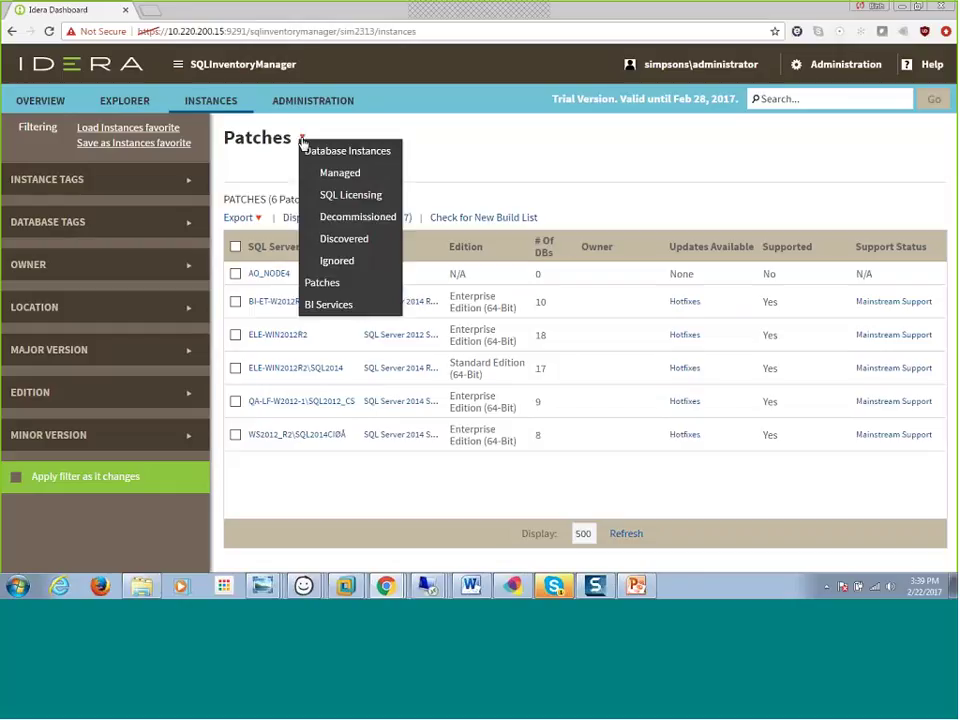
pyautogui.click(480, 149)
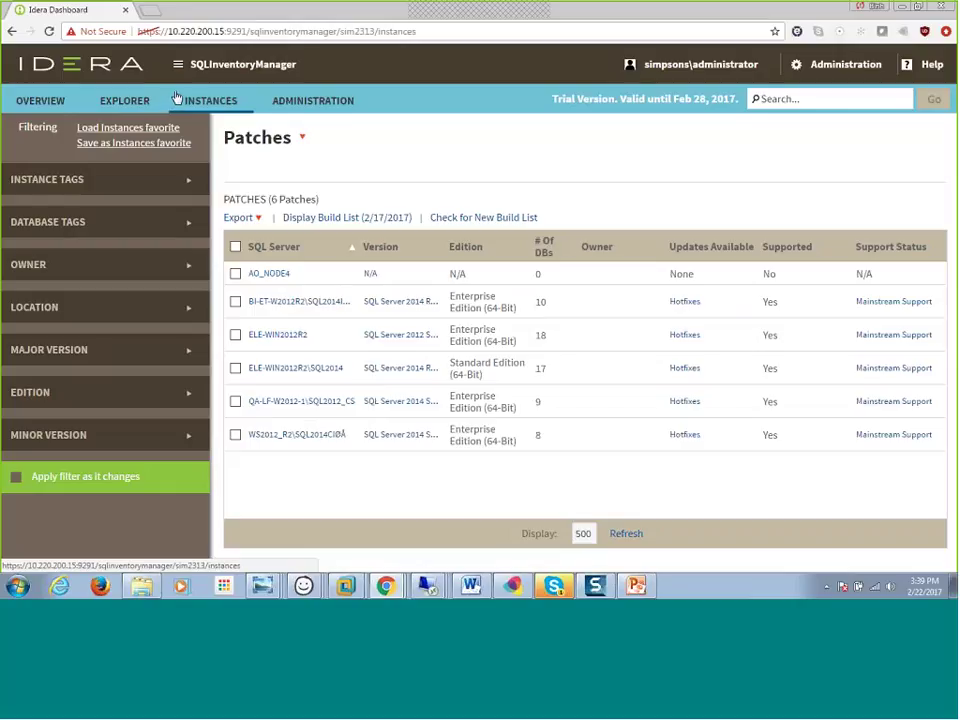
# Start a new custom inventory field named "department" at the Database level with the Picklist type
pyautogui.click(290, 113)
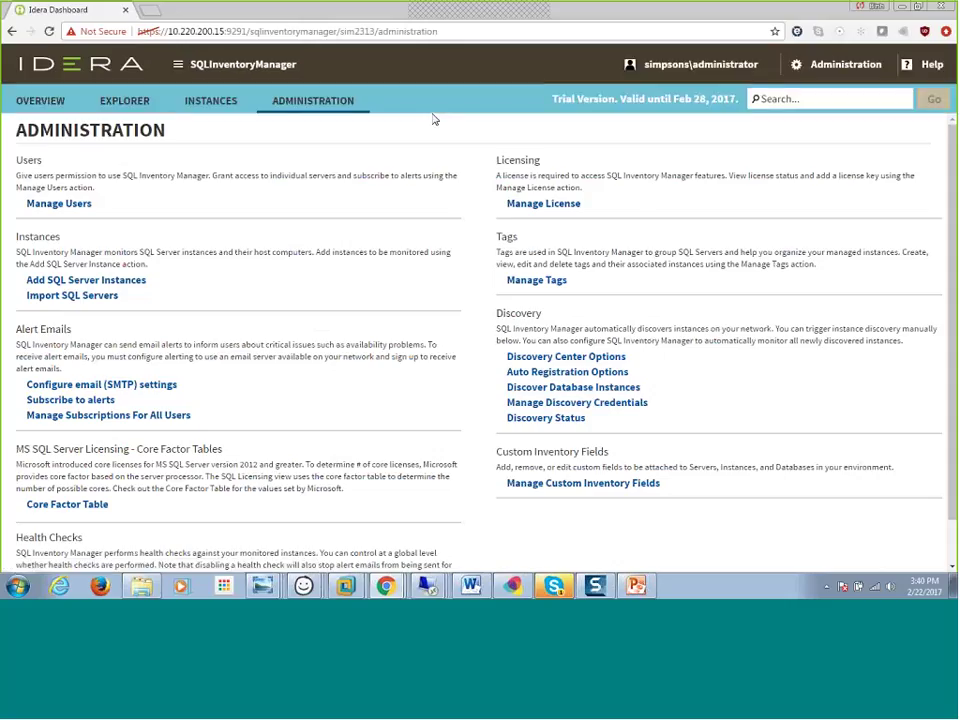
pyautogui.click(596, 484)
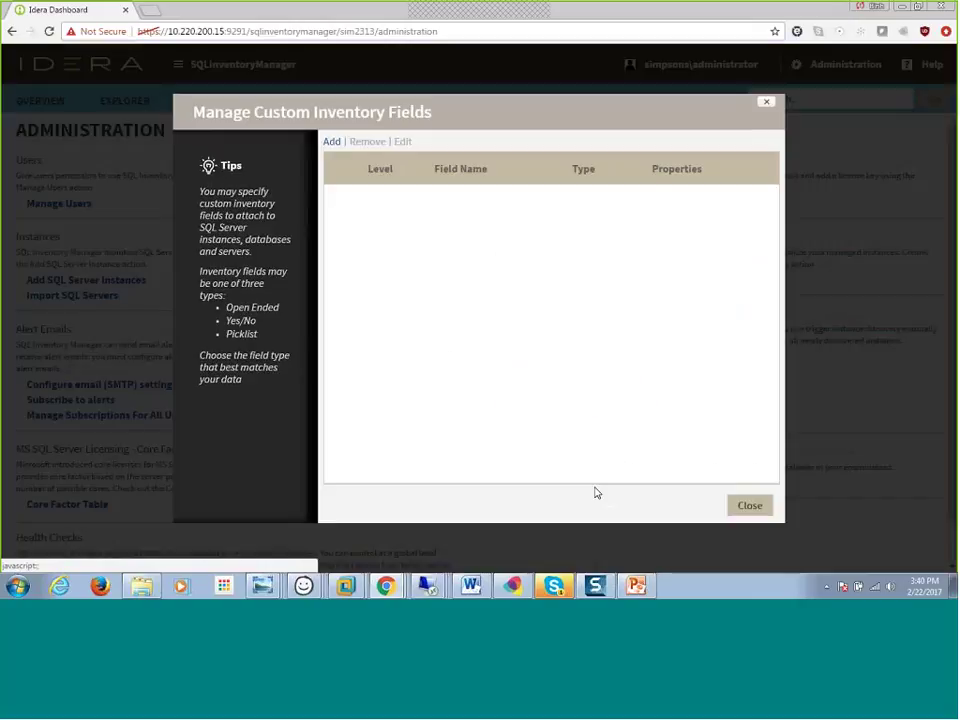
pyautogui.click(333, 144)
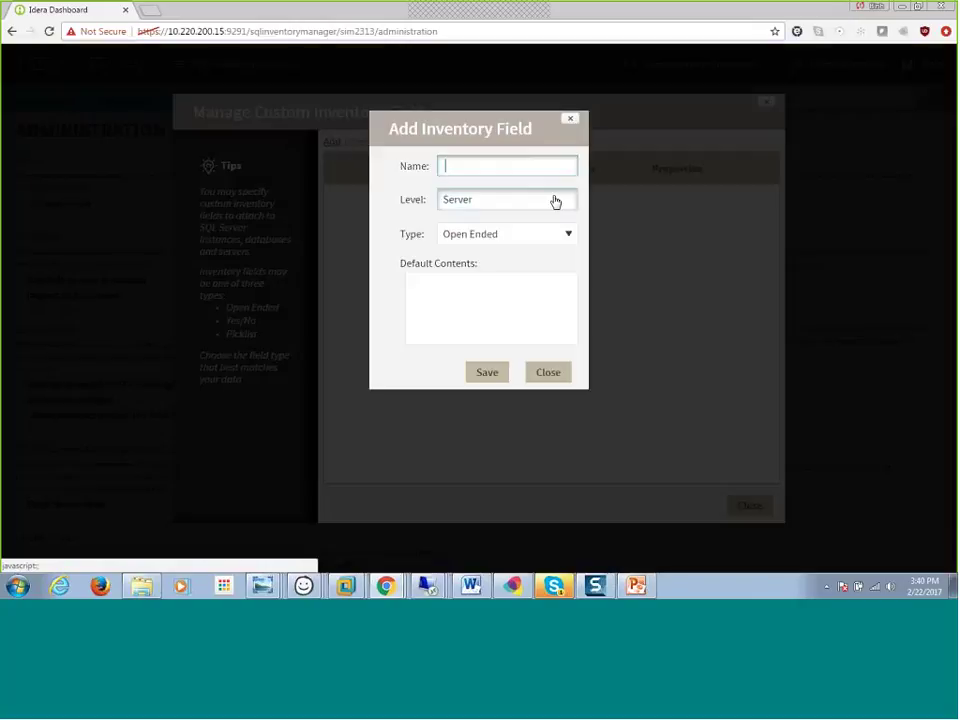
pyautogui.click(556, 202)
pyautogui.click(518, 260)
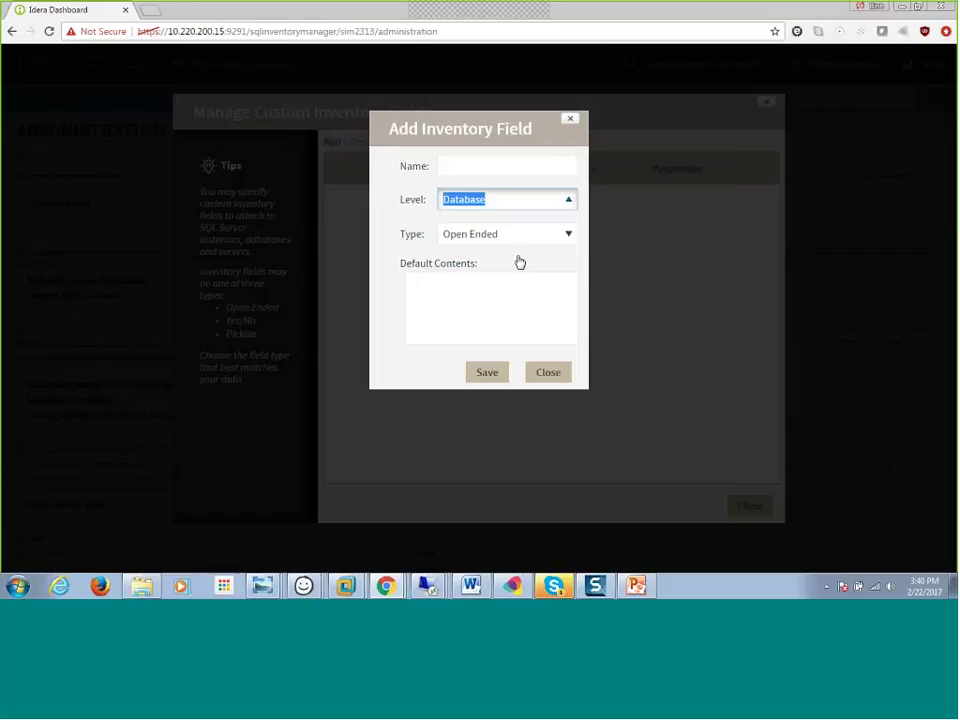
pyautogui.click(463, 165)
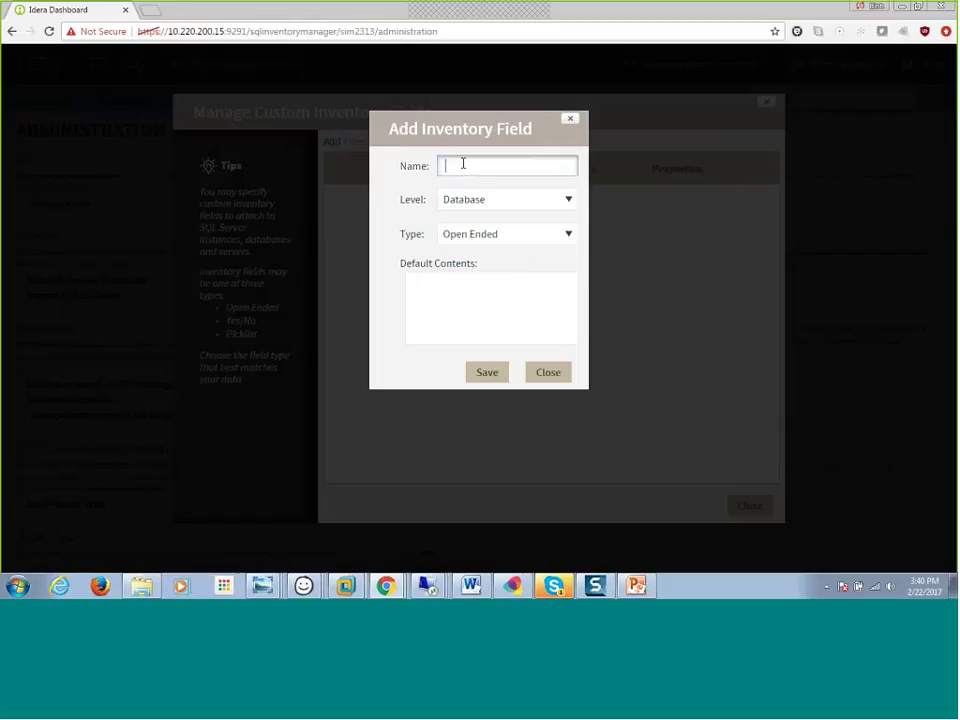
pyautogui.write('department')
pyautogui.click(497, 234)
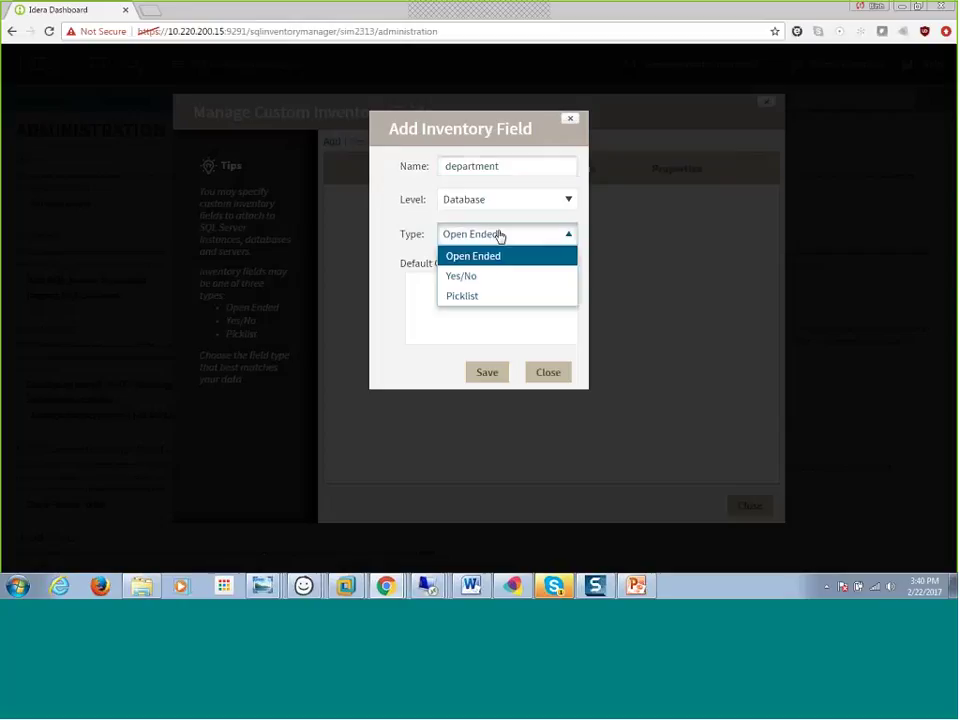
pyautogui.click(463, 296)
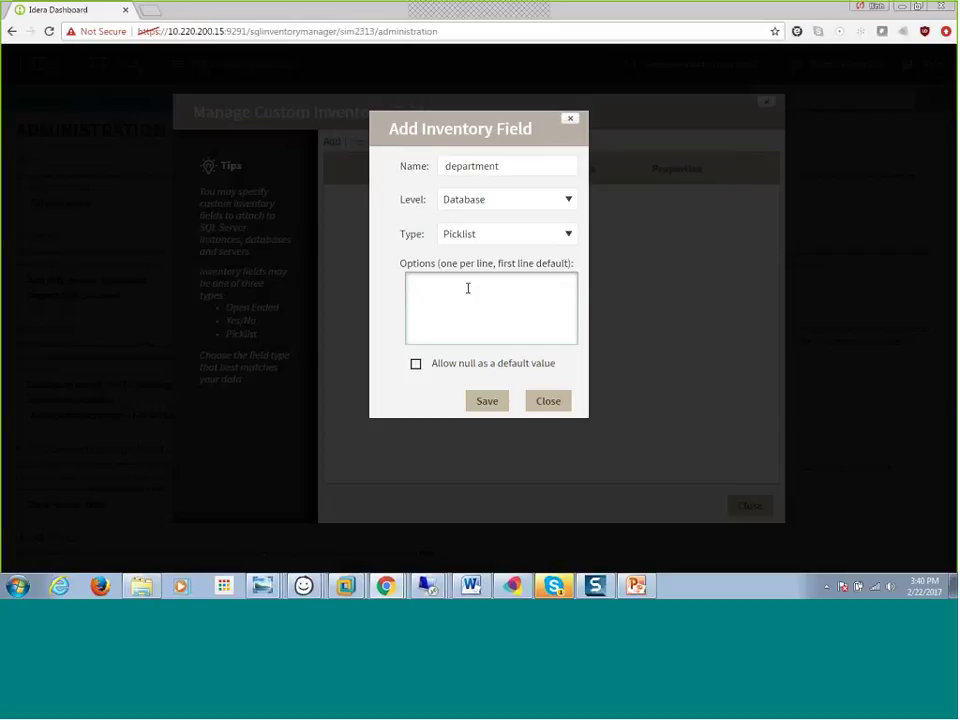
# Enter HR, Marketing, R&D and Finance as the department field's picklist options, save the field and leave the custom fields dialog
pyautogui.click(467, 288)
pyautogui.write('HR')
pyautogui.press('Return')
pyautogui.write('Marketing')
pyautogui.press('Return')
pyautogui.write('Re')
pyautogui.press('BackSpace')
pyautogui.write('&D')
pyautogui.press('Return')
pyautogui.write('Finance')
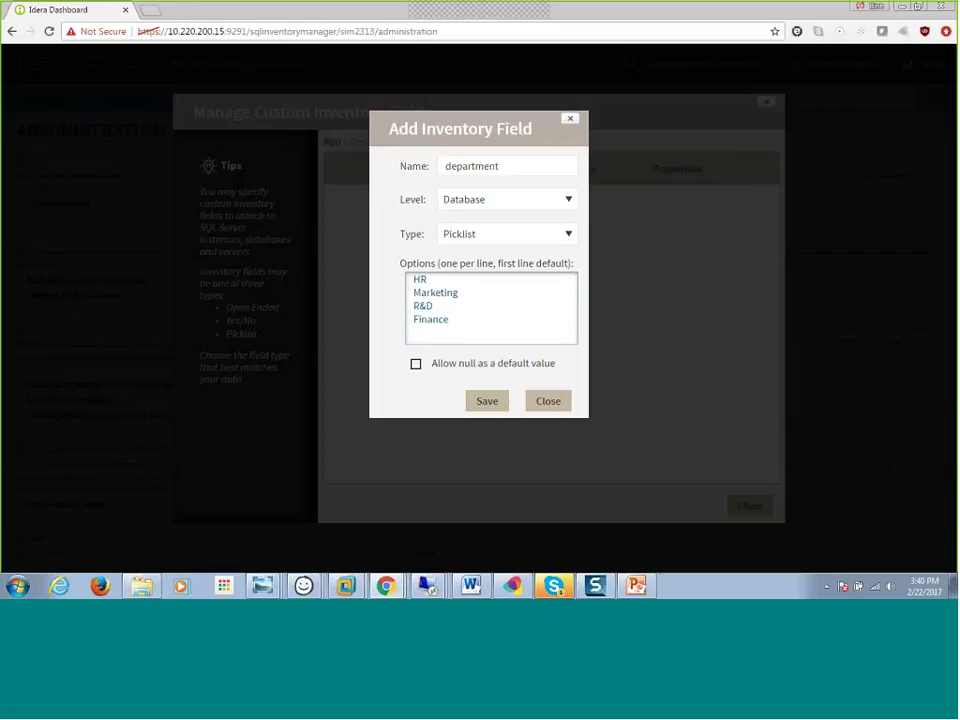
pyautogui.click(485, 402)
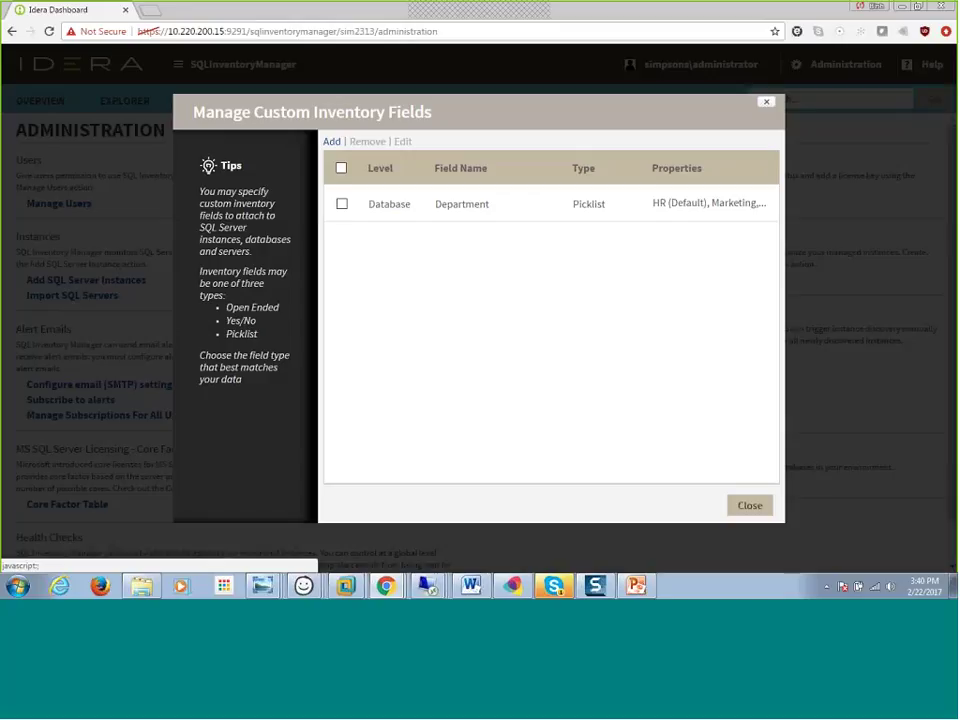
pyautogui.click(760, 510)
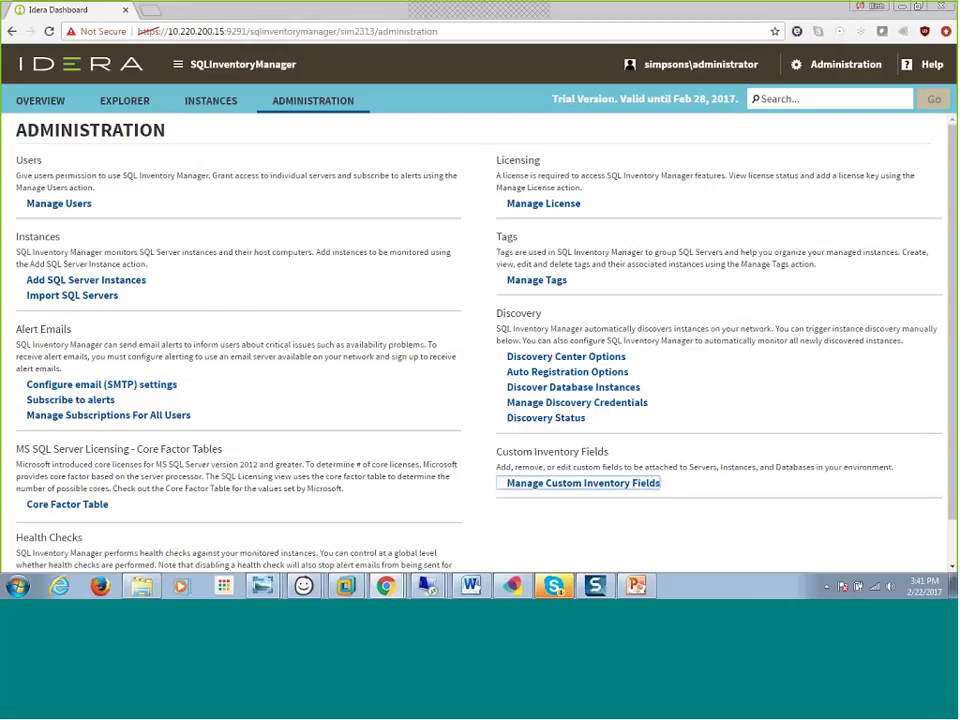
# Search for IderaDashboard, review the department field in the details of IderaDashboardRepository on QA-LF-W2012-1\SQL2012_CS, and close the details
pyautogui.click(802, 100)
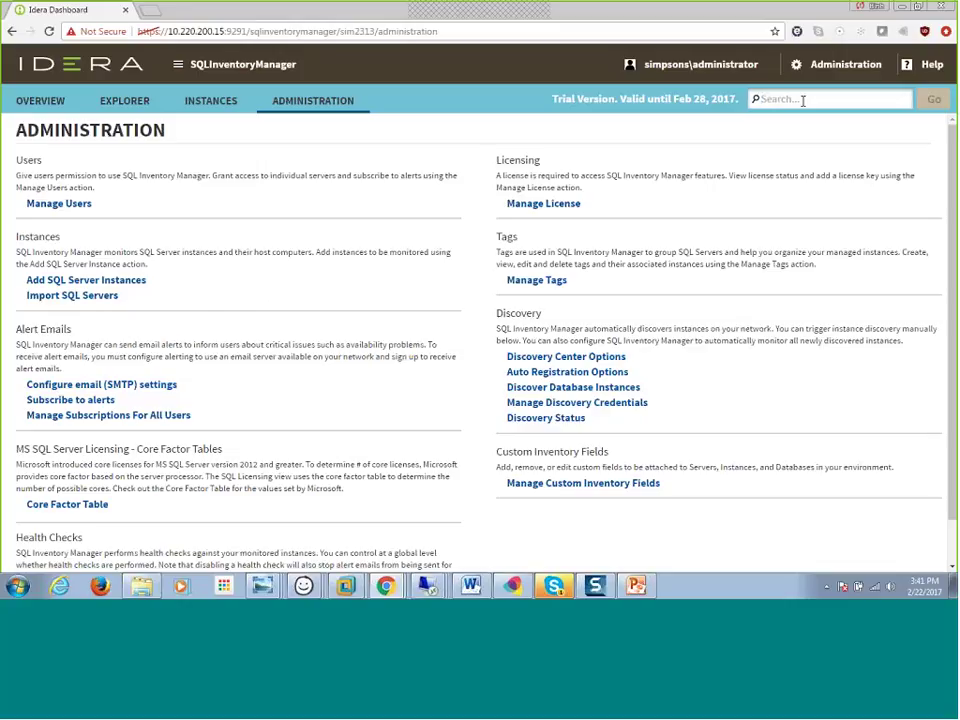
pyautogui.write('IderaDashboard')
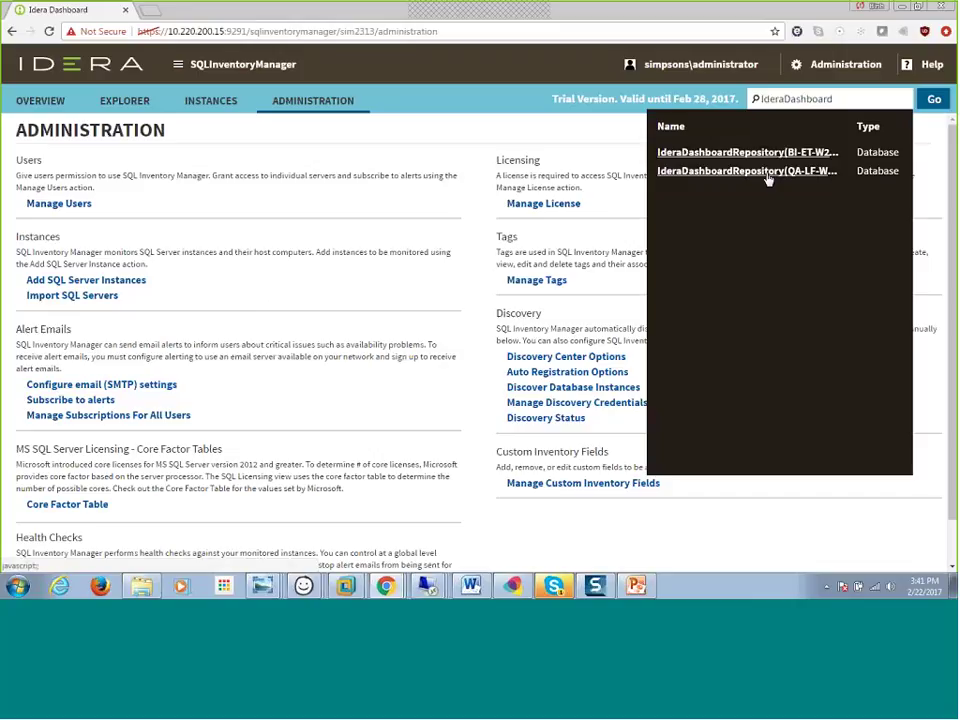
pyautogui.click(768, 172)
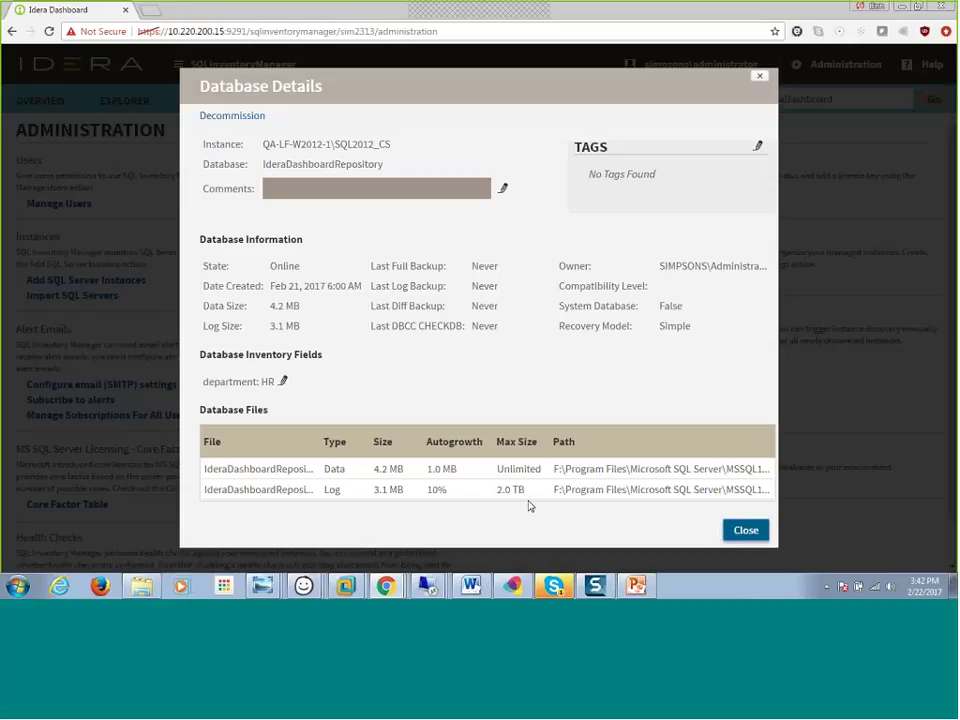
pyautogui.click(746, 531)
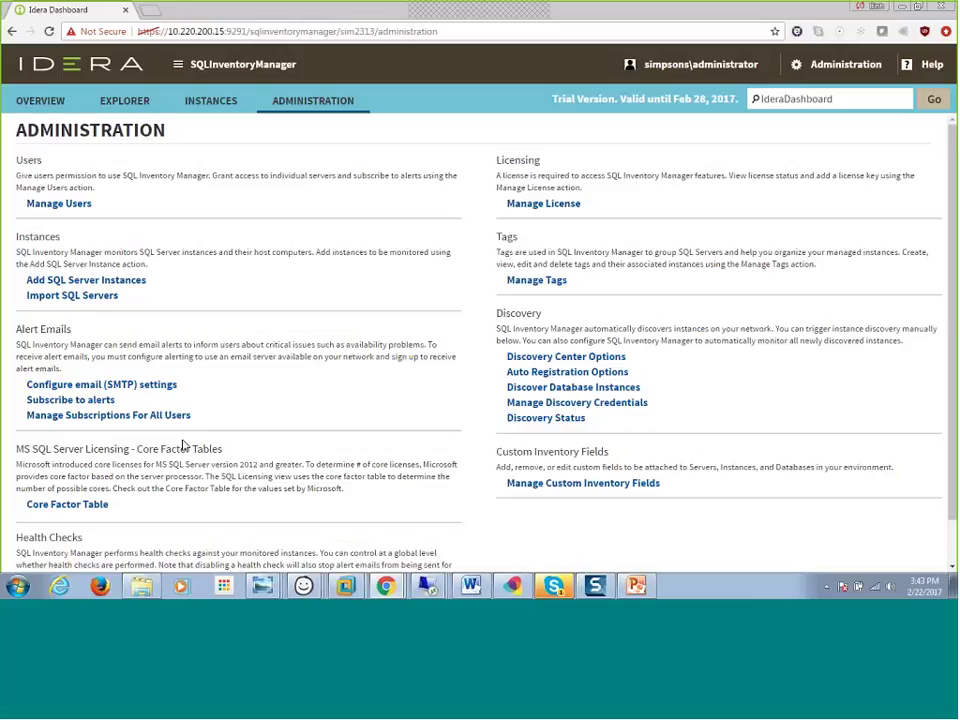
pyautogui.scroll(-1, 183, 447)
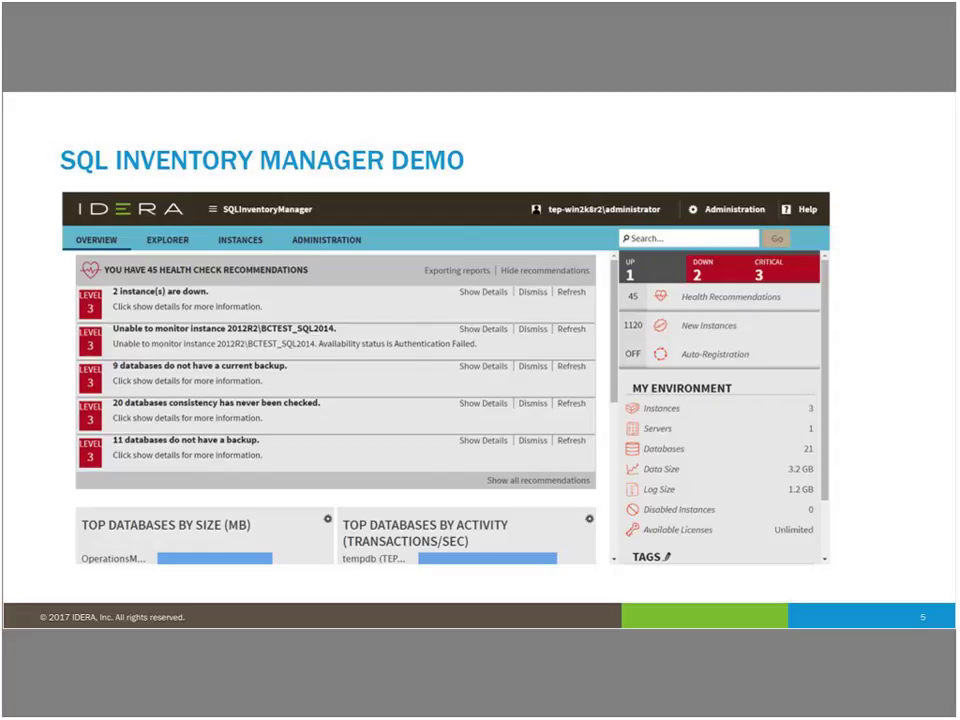
pyautogui.press('Right')
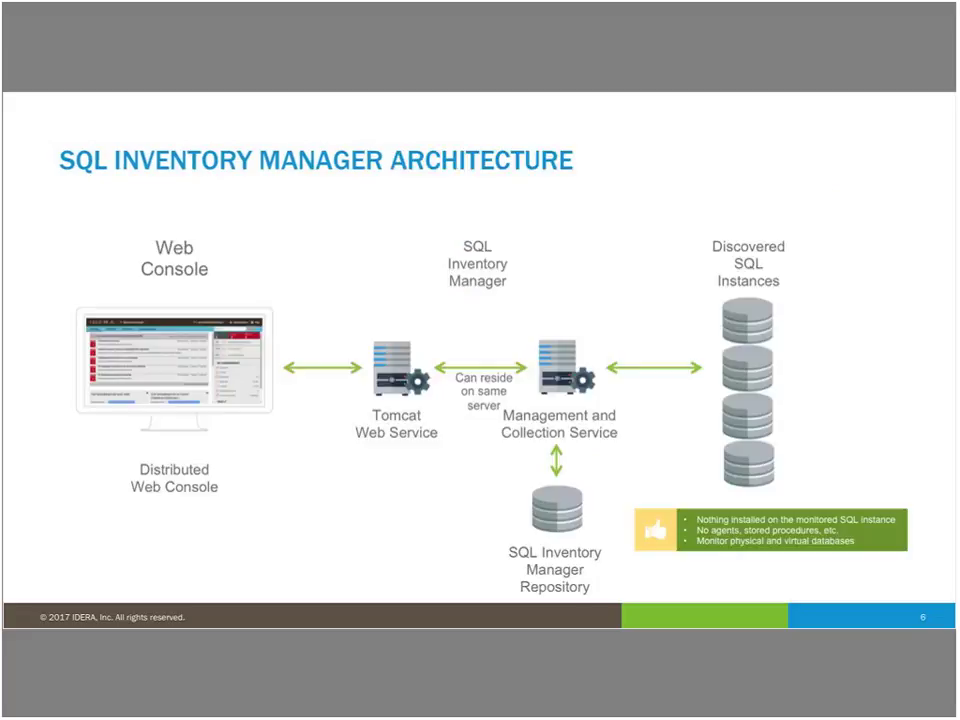